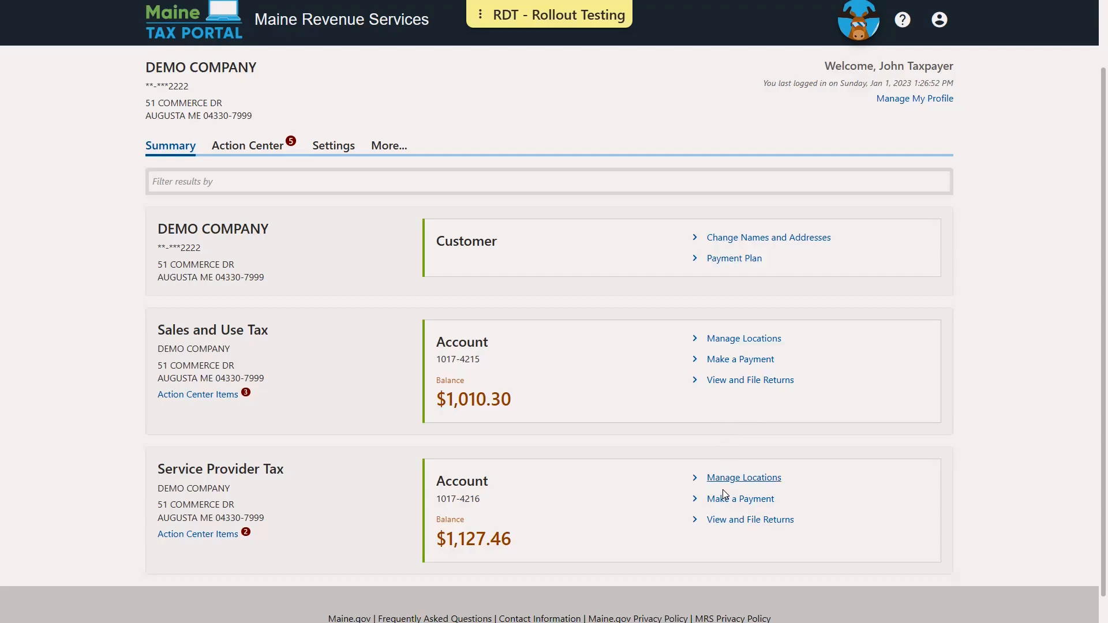
Step: Open the 30-Nov-2022 return from the Service Provider Tax account's returns and start amending it
left_click(725, 521)
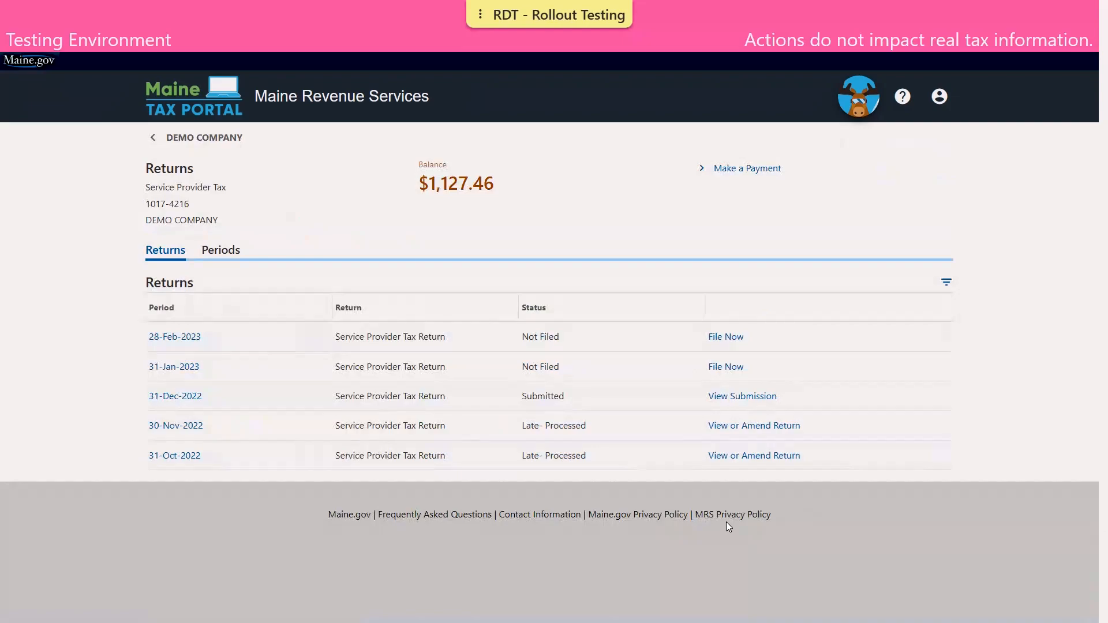
left_click(783, 429)
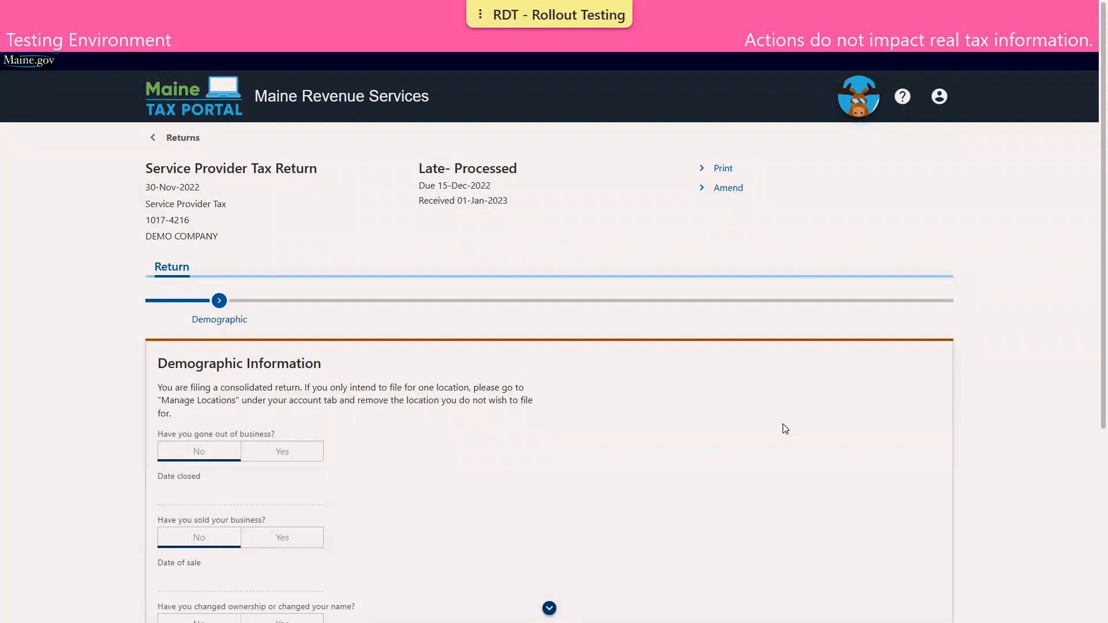
left_click(720, 187)
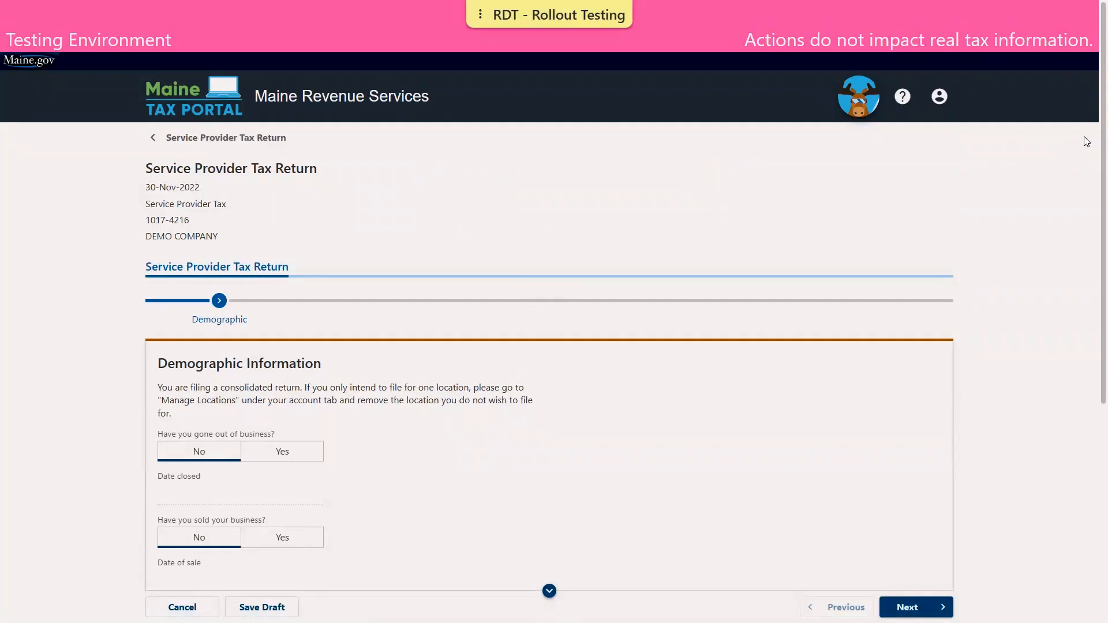
Step: Set the reason for amending to "Used previous filing figures" in the demographic information
scroll(1092, 168, "down", 3)
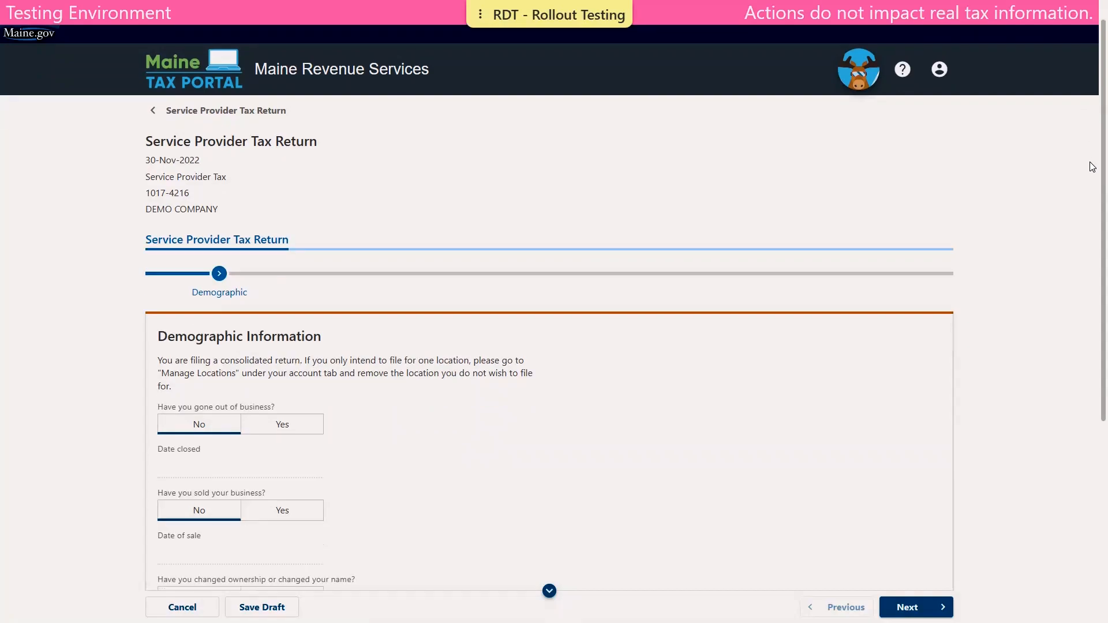
scroll(1092, 206, "down", 2)
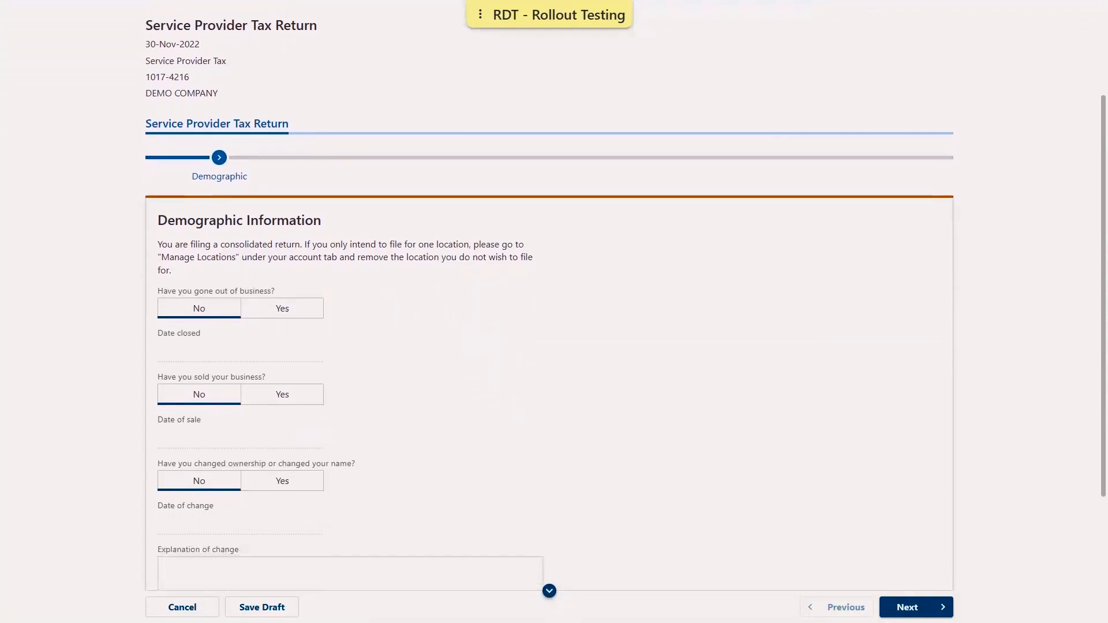
scroll(1092, 311, "down", 2)
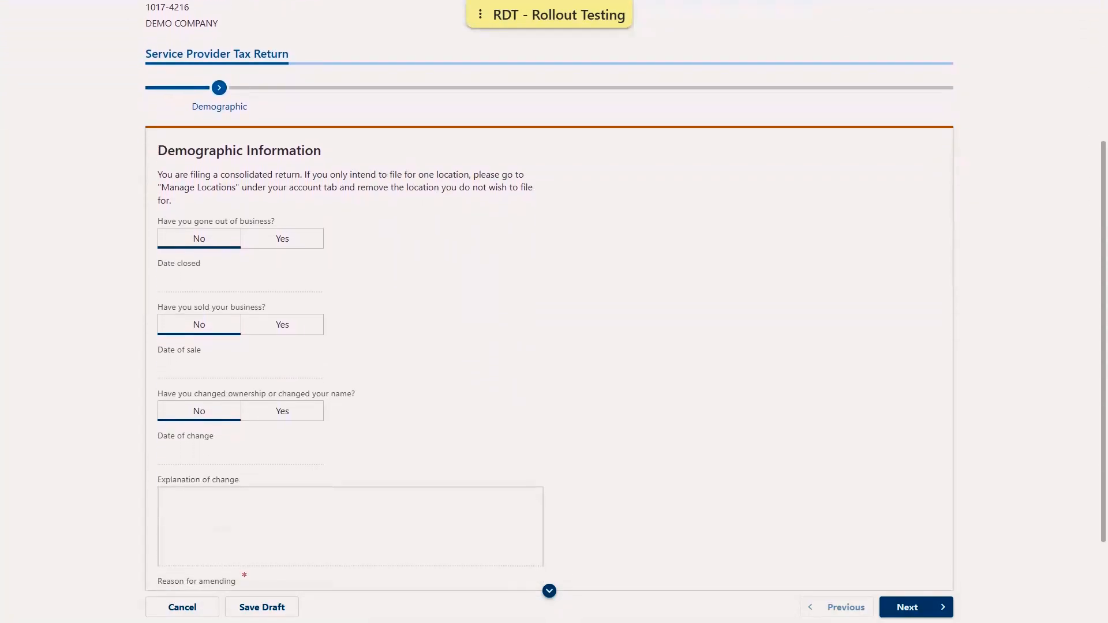
left_click_drag(1102, 329, 1103, 349)
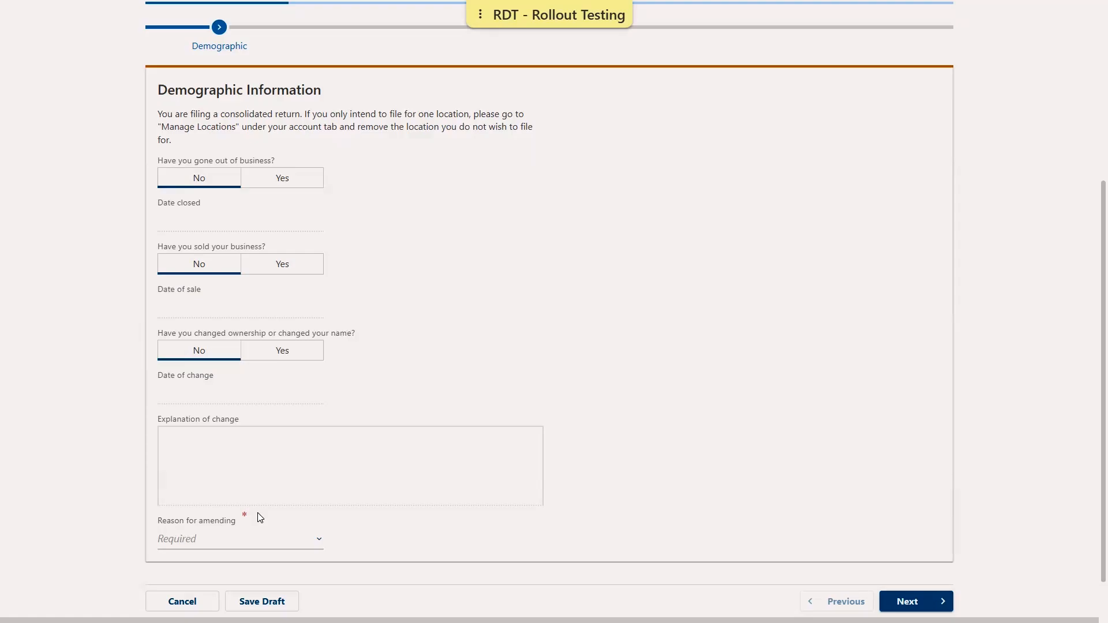
left_click(226, 539)
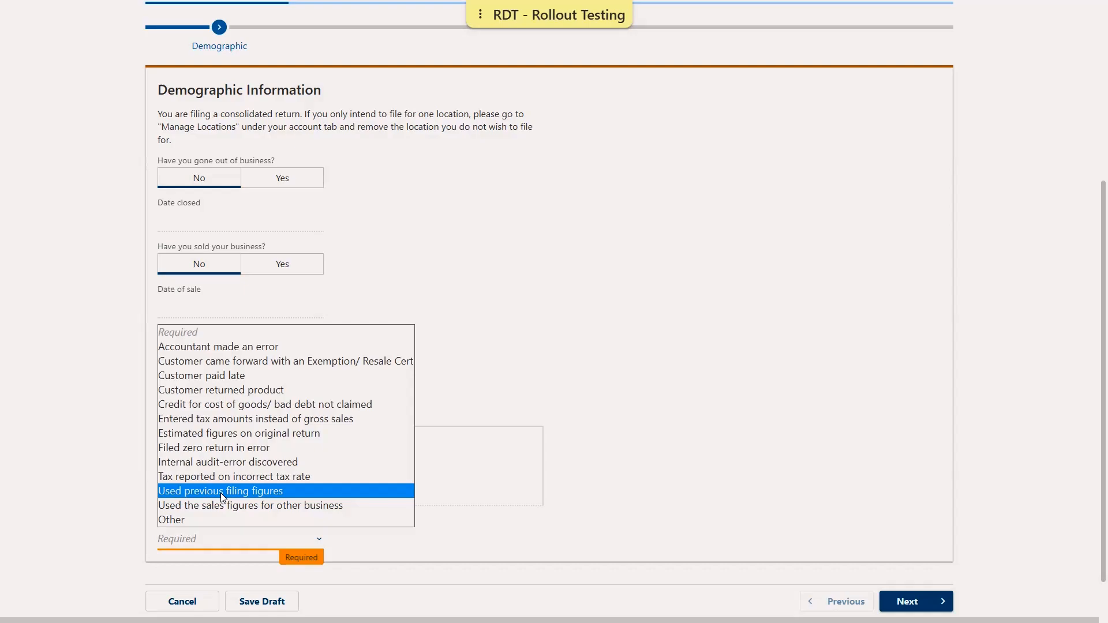
left_click(222, 491)
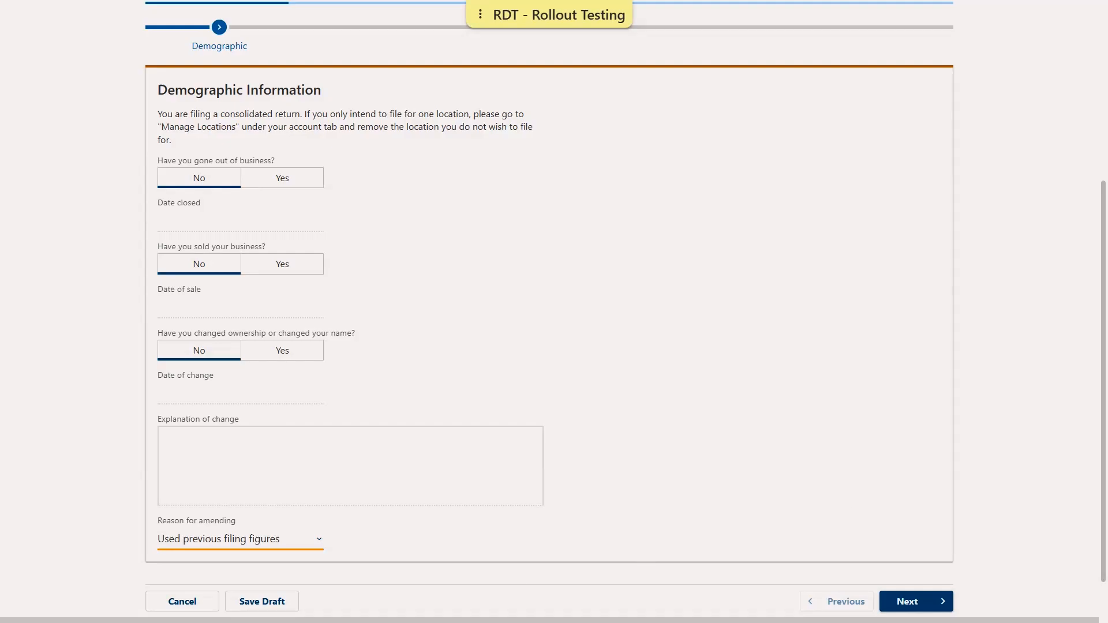
Step: Save the amended return as a draft and continue to the consolidated schedule
left_click(269, 602)
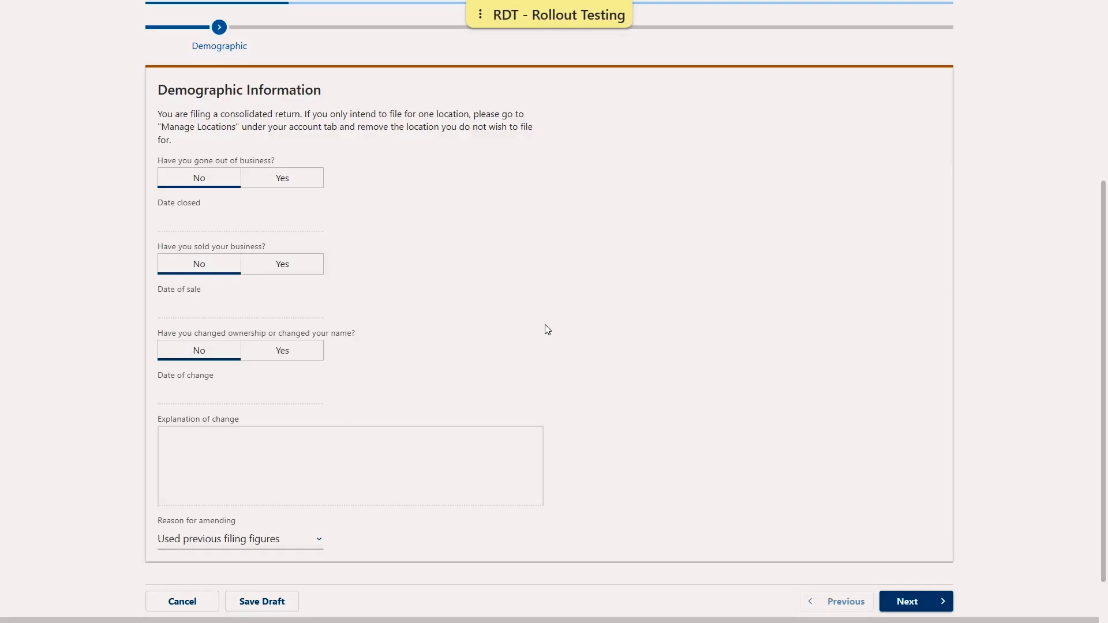
left_click(922, 600)
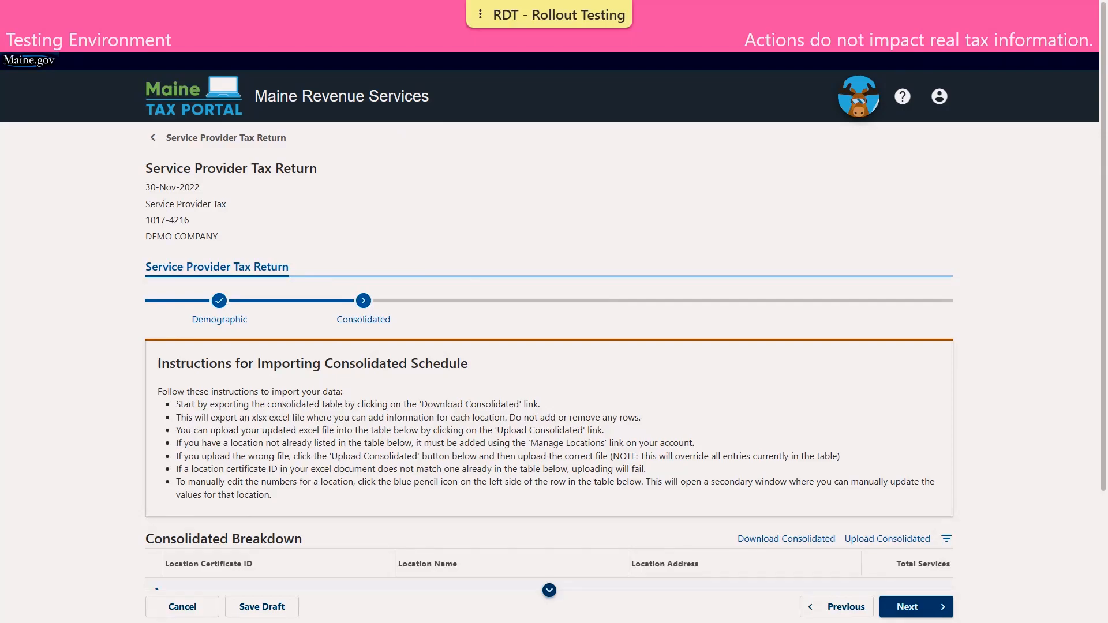
Step: Download the consolidated breakdown and import the completed Service Provider schedule .xlsx file into it
scroll(896, 299, "down", 1)
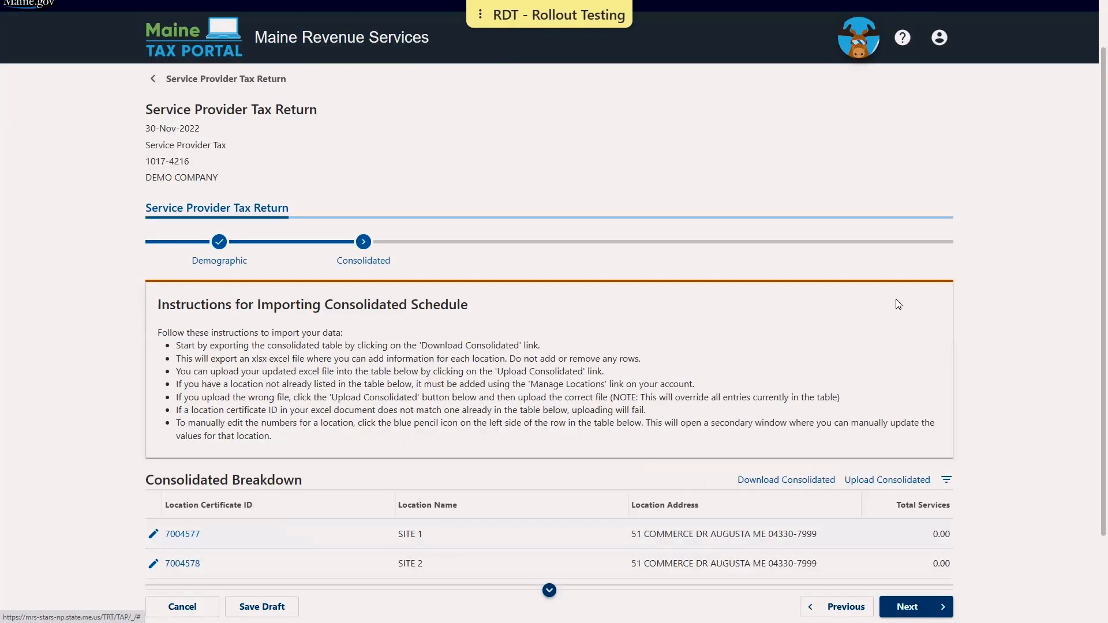
scroll(903, 354, "down", 1)
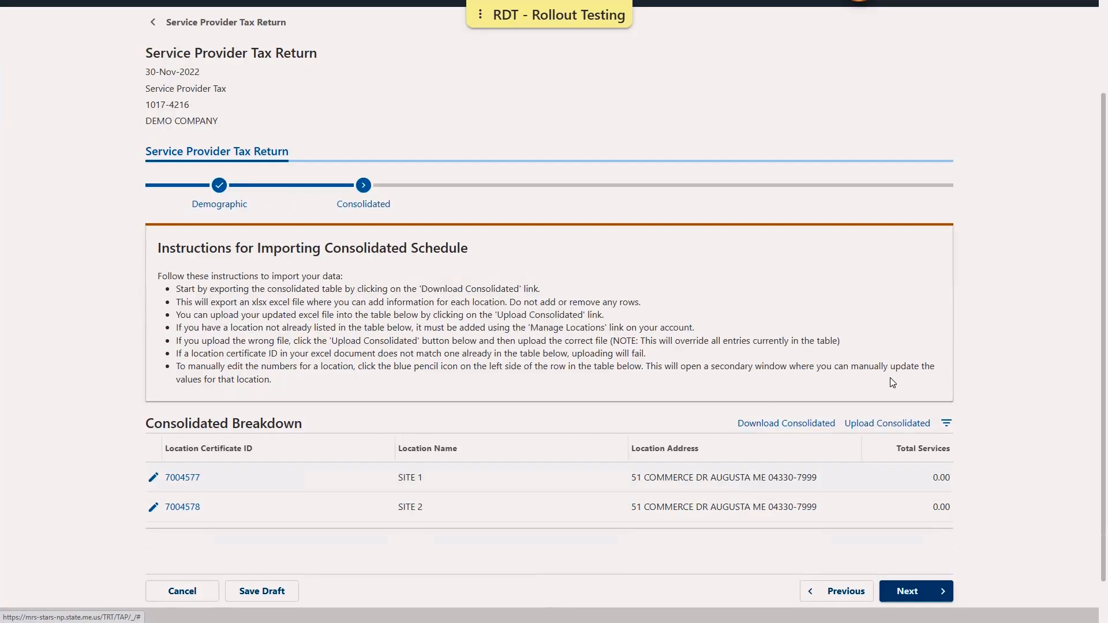
left_click(791, 430)
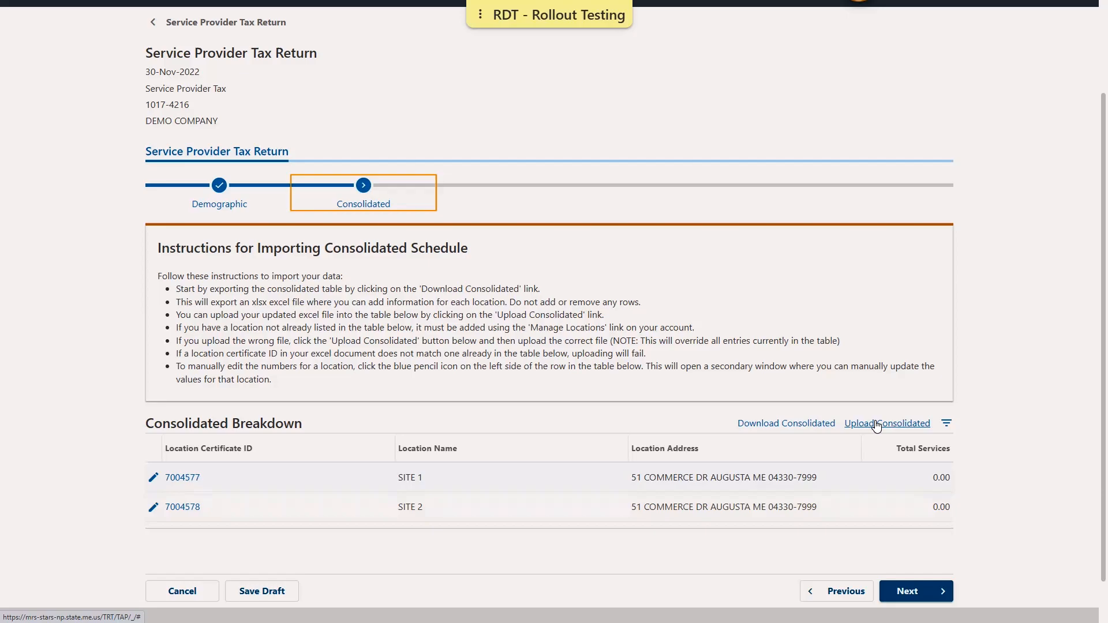
left_click(876, 425)
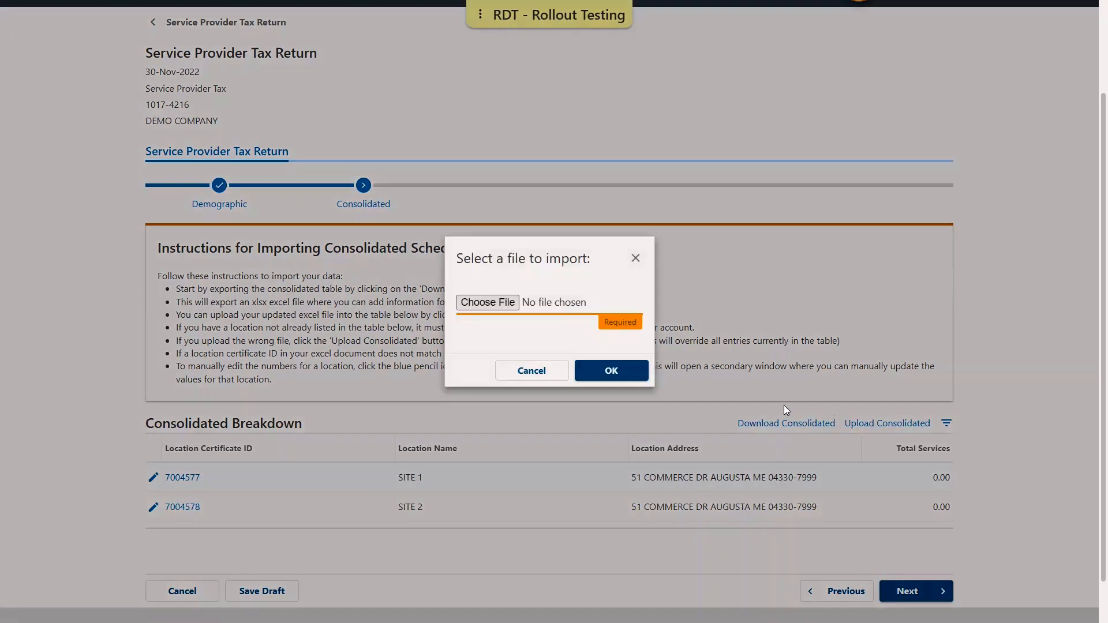
left_click(482, 306)
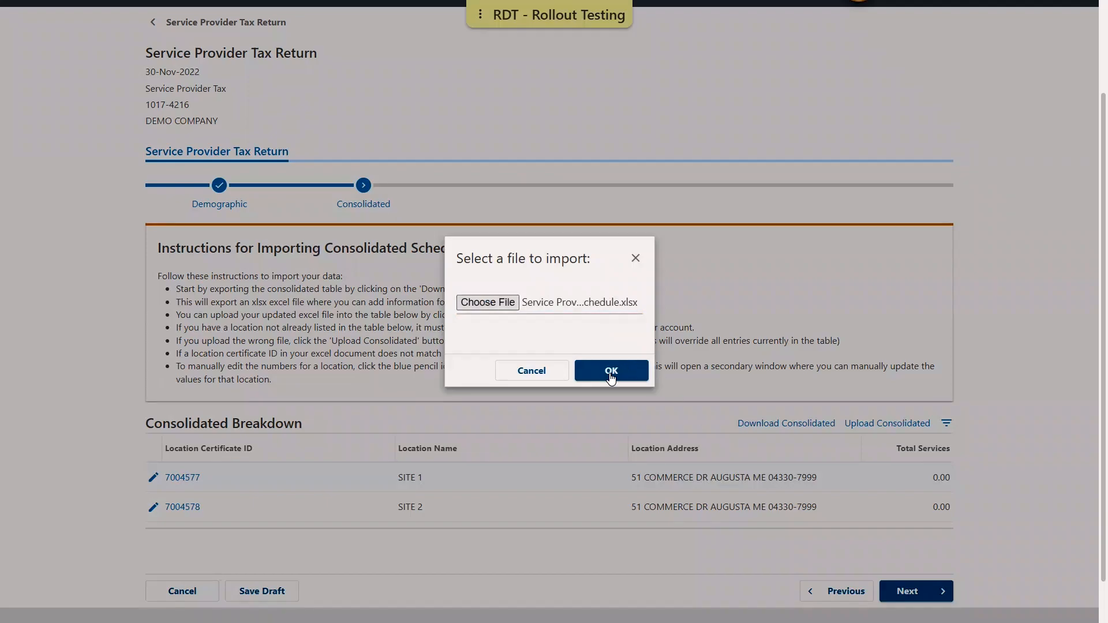
left_click(611, 374)
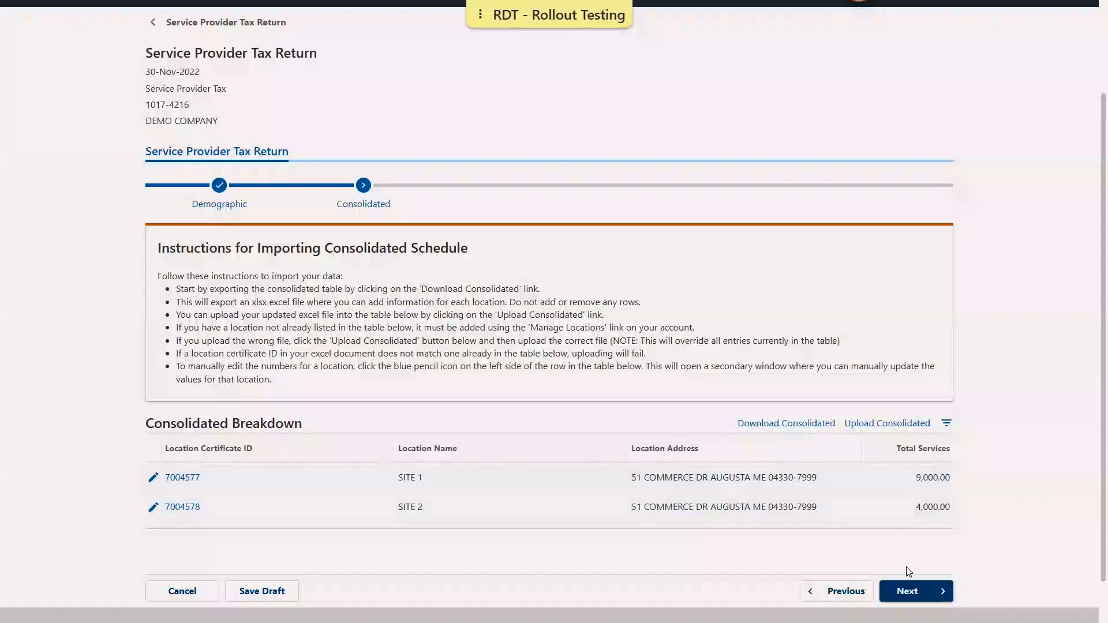
Step: Continue to the breakdown of services and set Gross Services to 13000
left_click(924, 589)
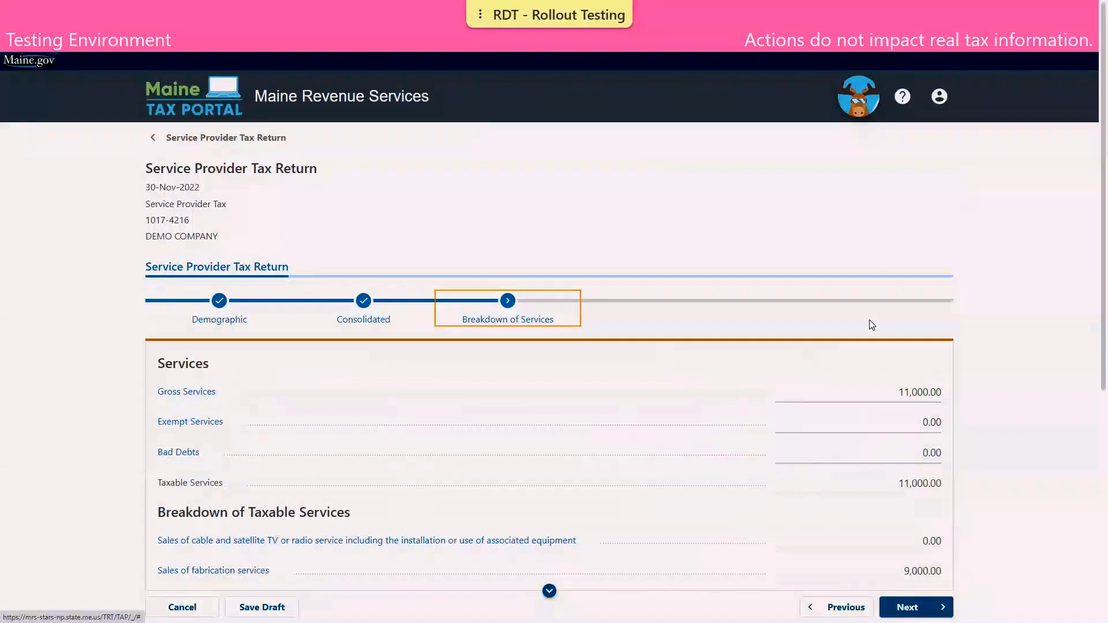
scroll(869, 272, "down", 2)
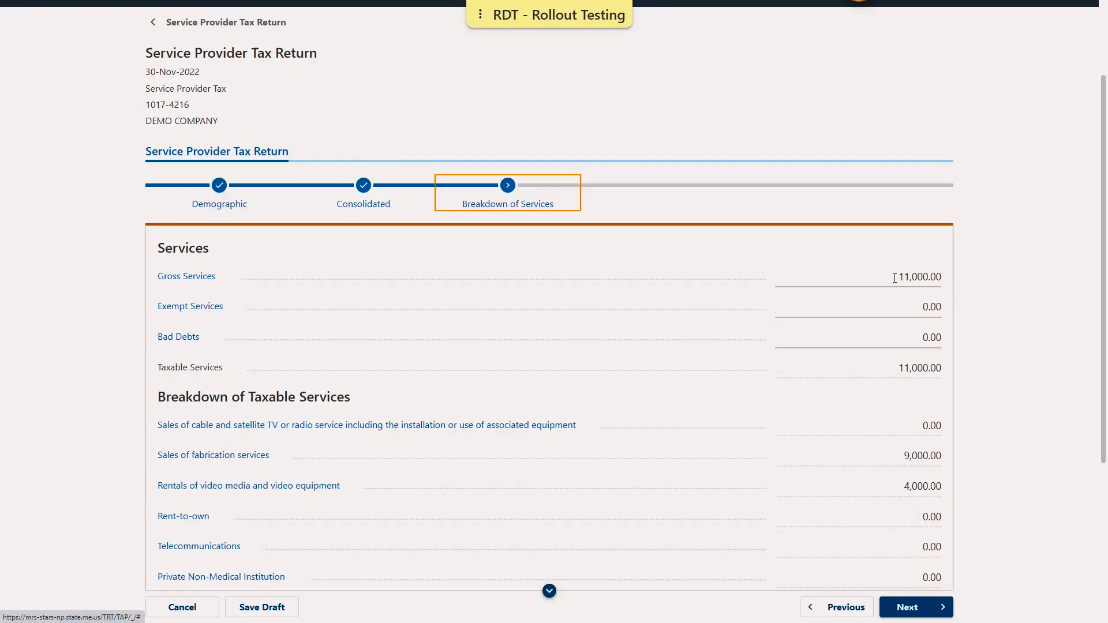
left_click(913, 274)
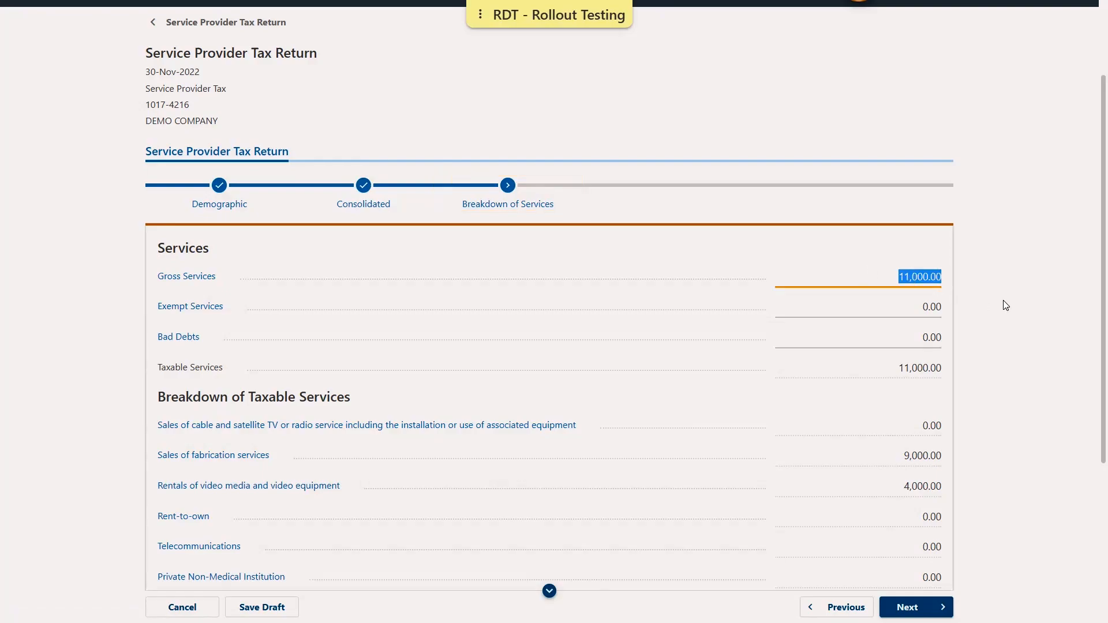
type("13000")
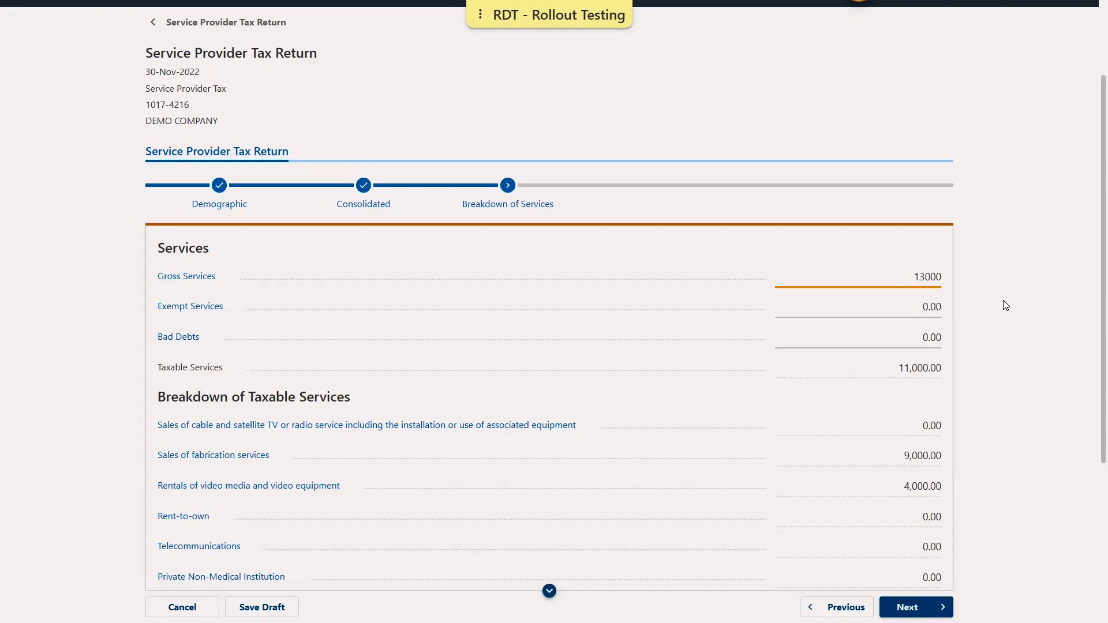
left_click(1003, 301)
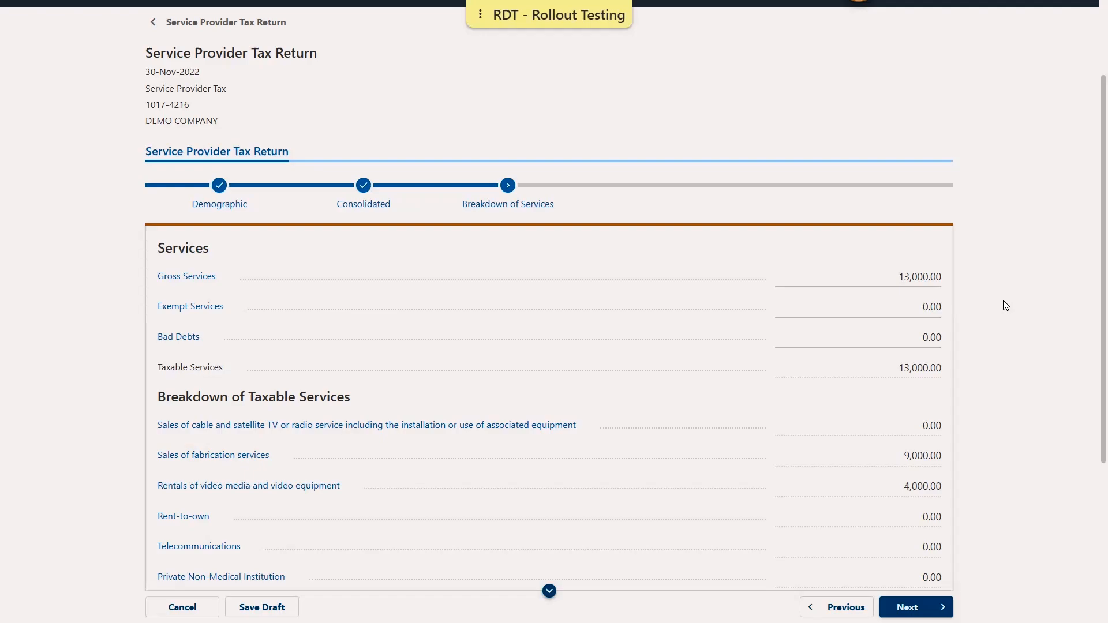
Step: View the explanation of Exempt Services and review the breakdown of taxable services
left_click(192, 306)
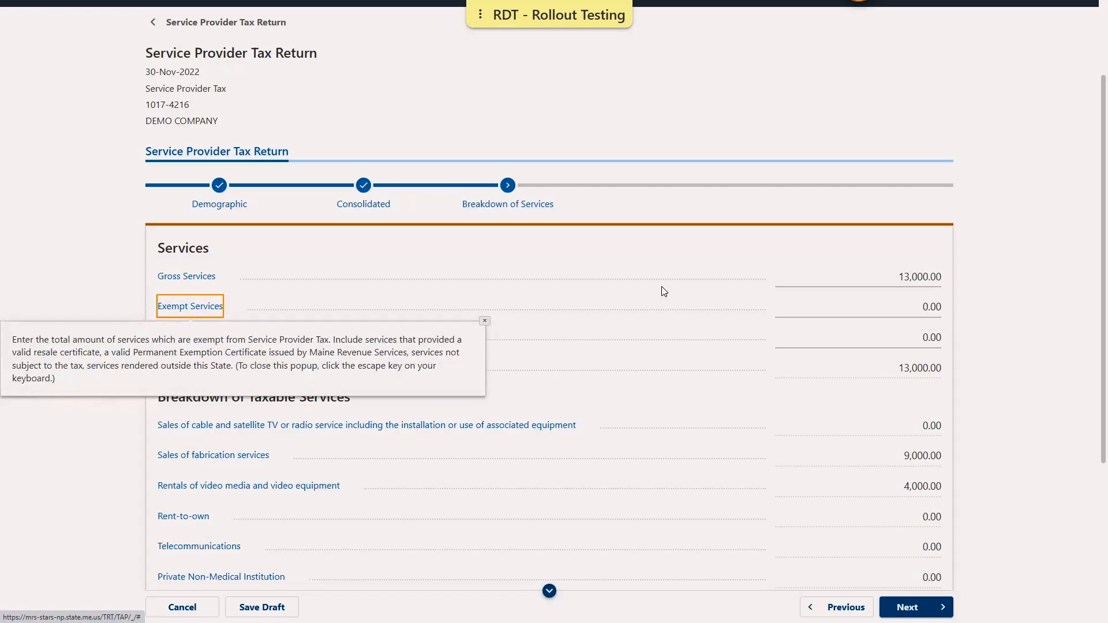
key("Escape")
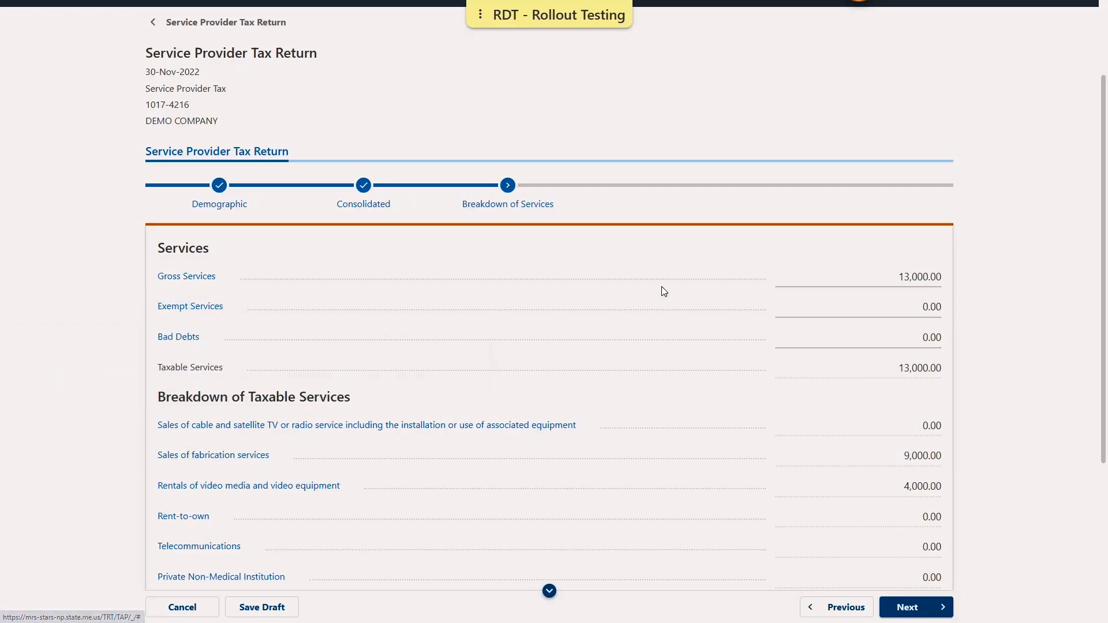
scroll(1092, 210, "down", 1)
scroll(1092, 219, "down", 3)
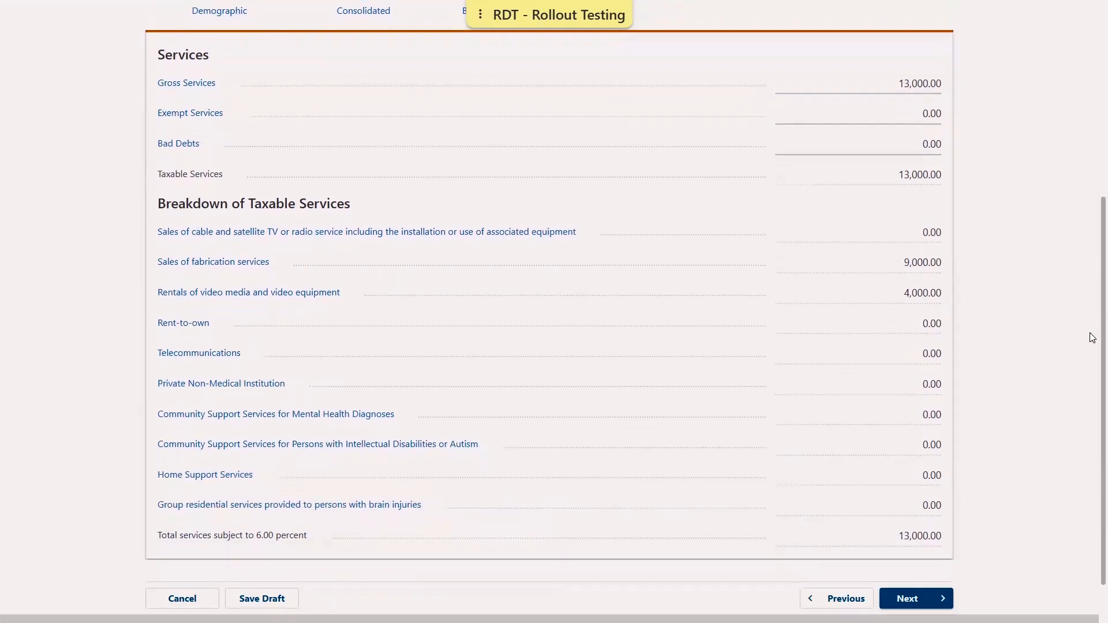
scroll(1091, 338, "down", 1)
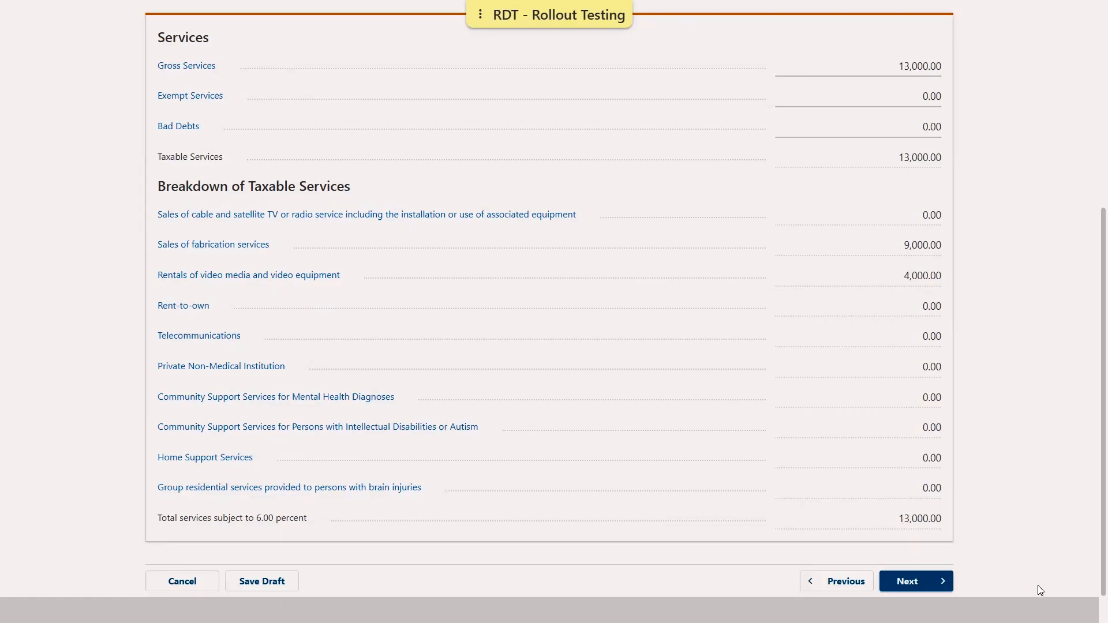
Step: Continue past the totals to the documentation page and attach Demo Attachment.pdf with the description "back up document"
left_click(907, 583)
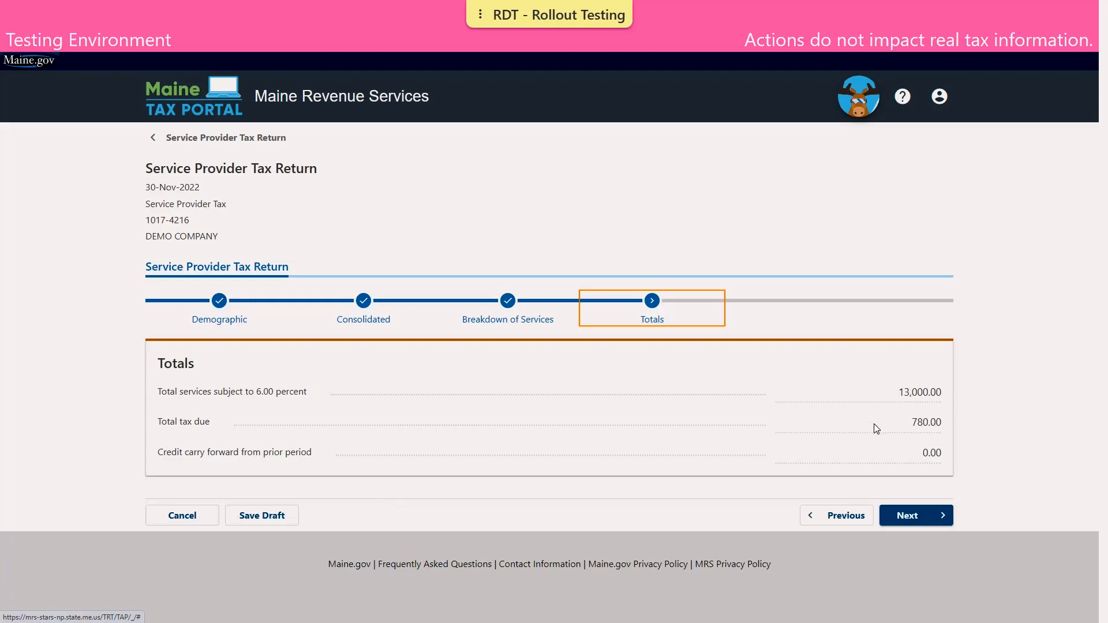
left_click(934, 511)
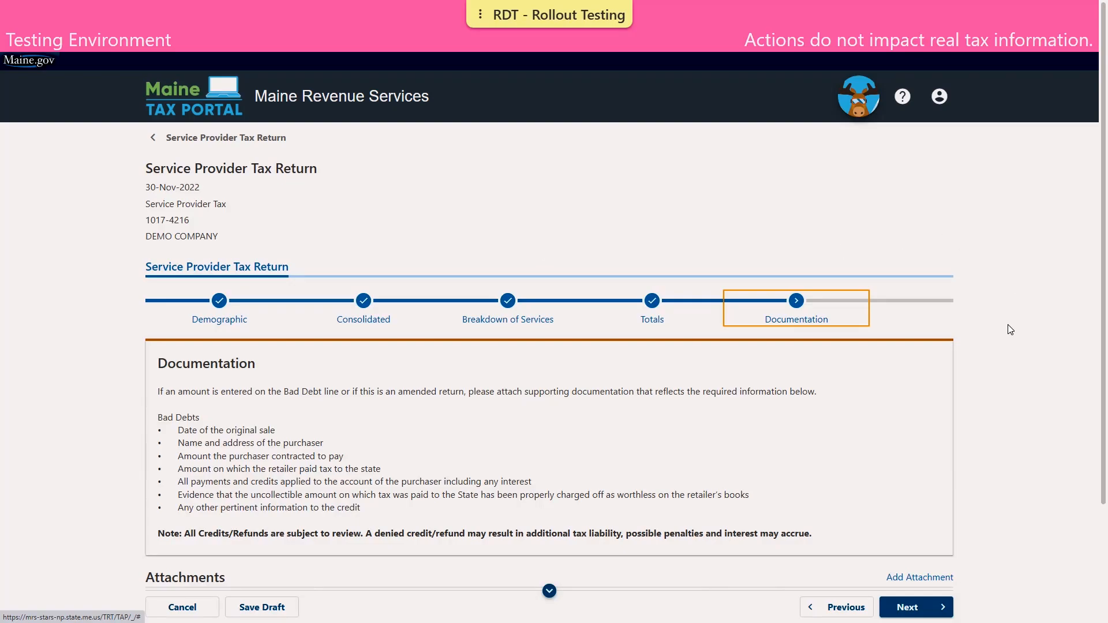
scroll(1006, 325, "down", 3)
scroll(394, 332, "down", 2)
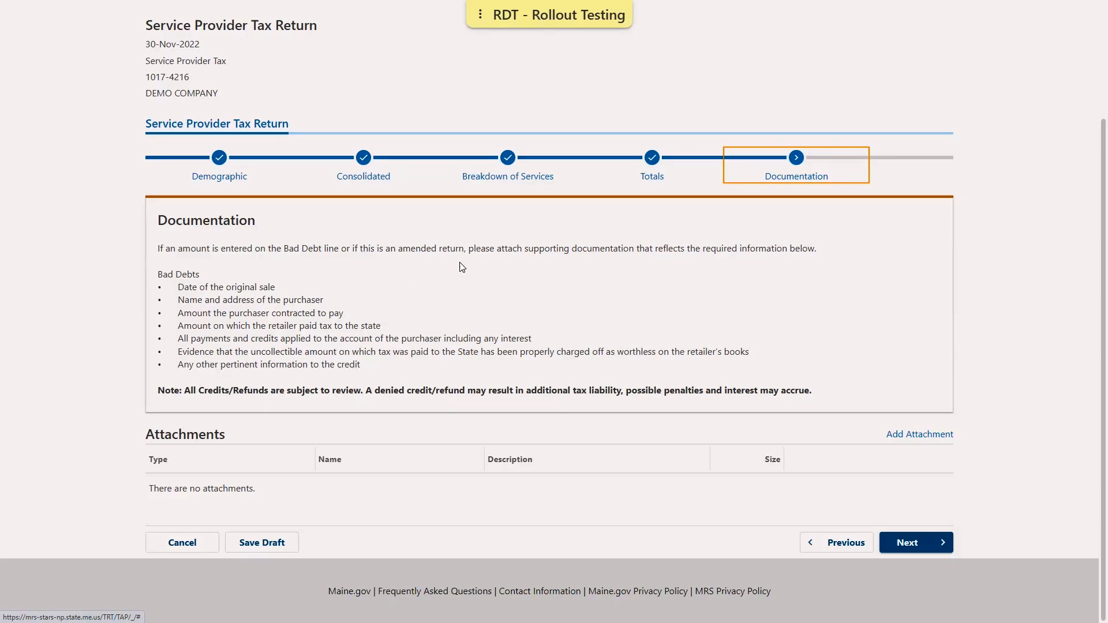
left_click(928, 436)
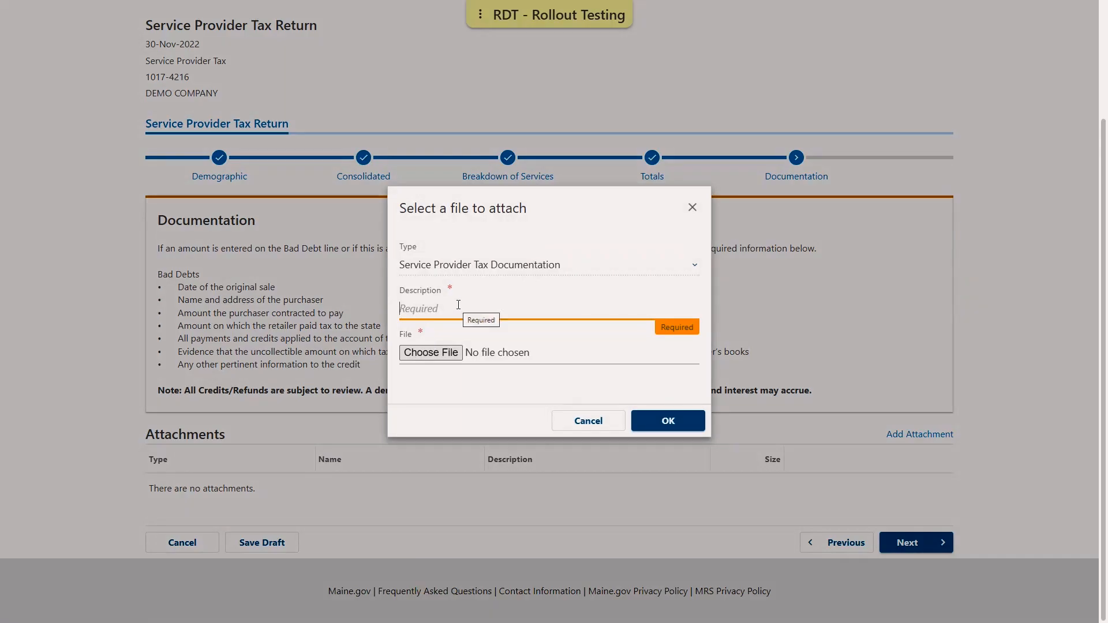
type("back up document")
left_click(434, 353)
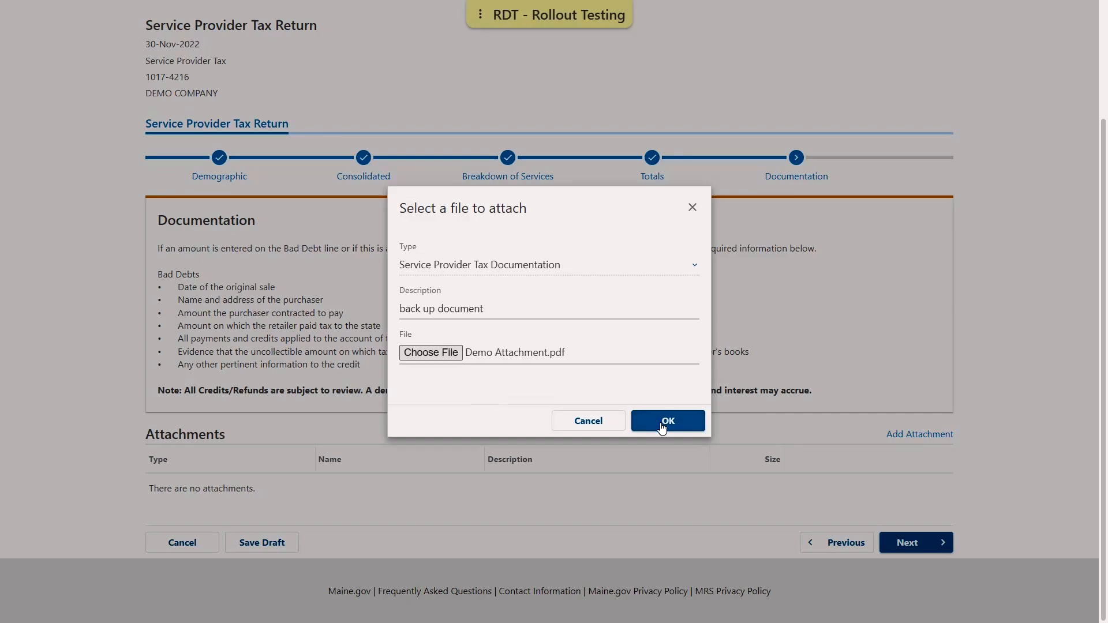
left_click(662, 425)
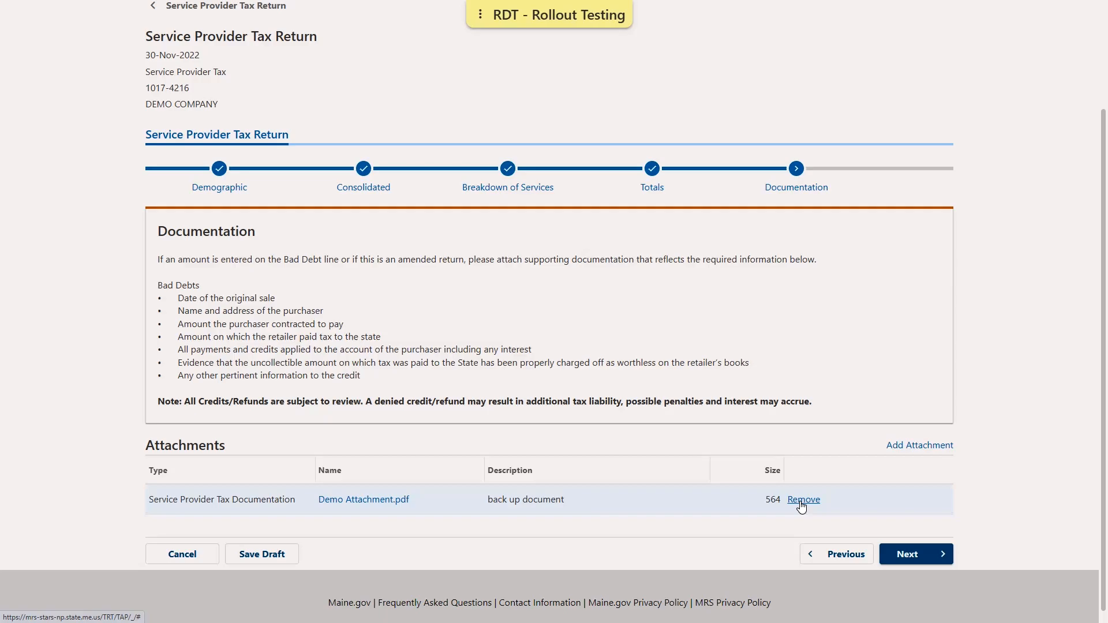
Step: Continue to the amended balance, set the amended amount due to 1247.46 and opt to make a payment right now
left_click(929, 558)
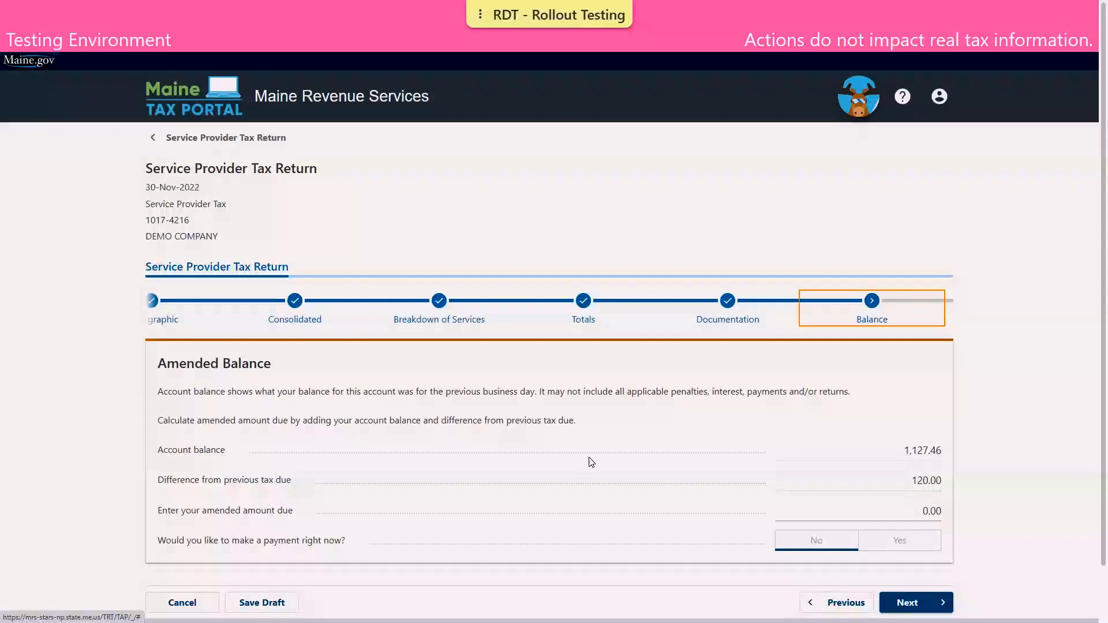
scroll(591, 462, "down", 2)
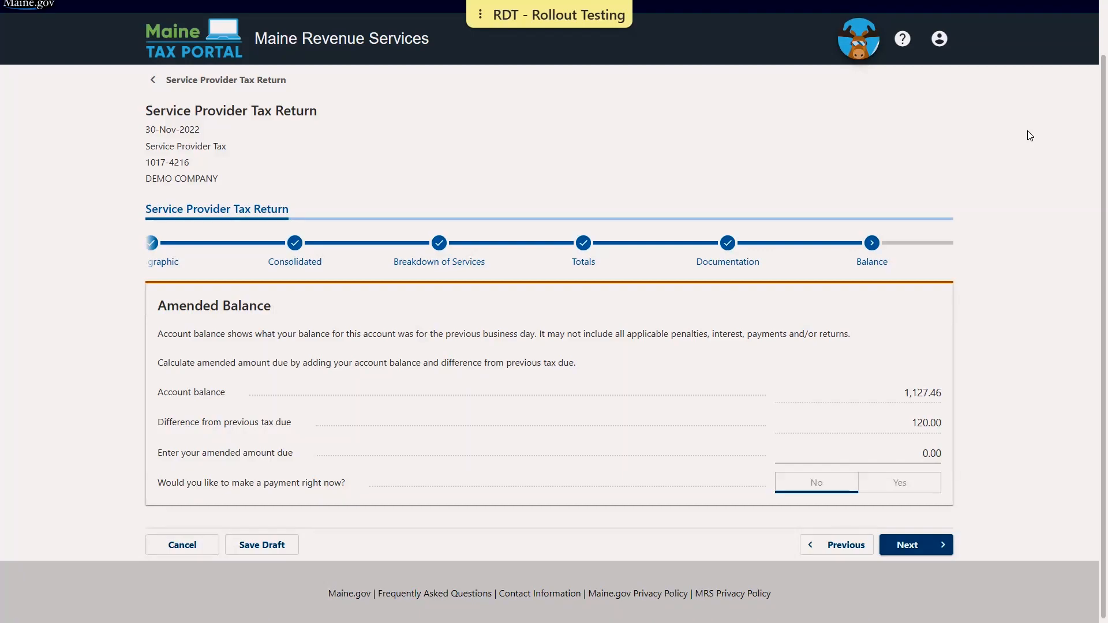
left_click(915, 454)
type("12")
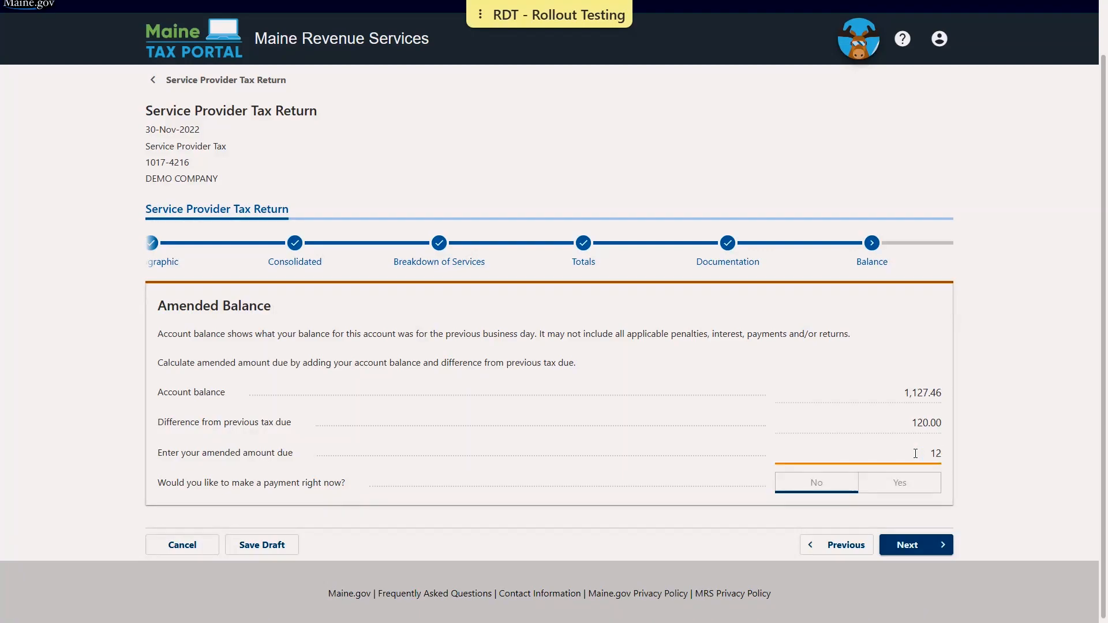
type("47.46")
key("Tab")
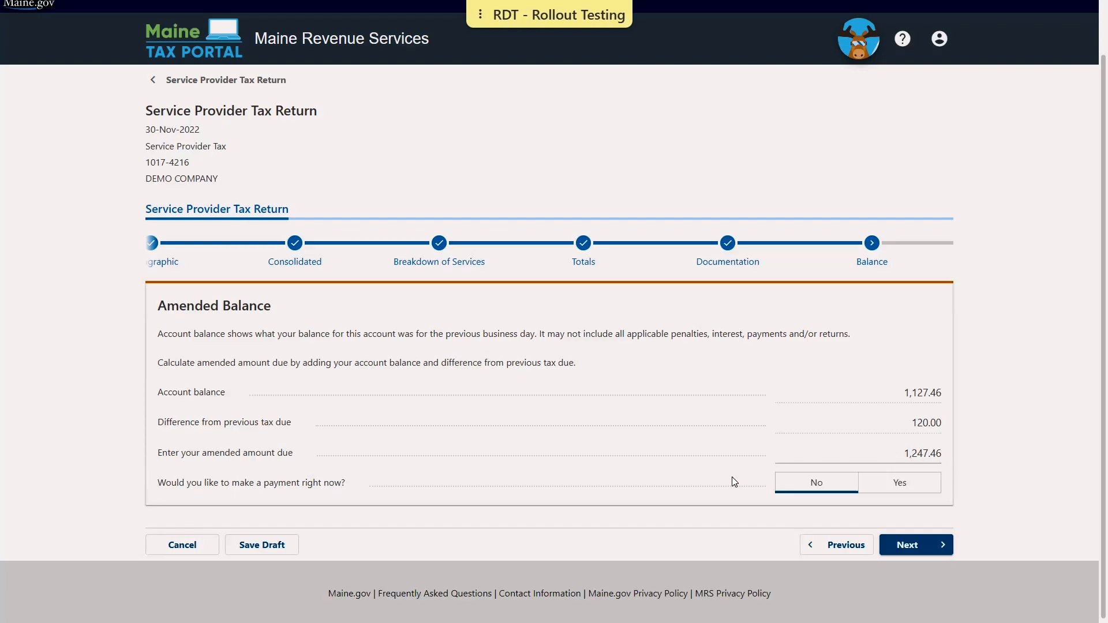
left_click(910, 493)
left_click(923, 547)
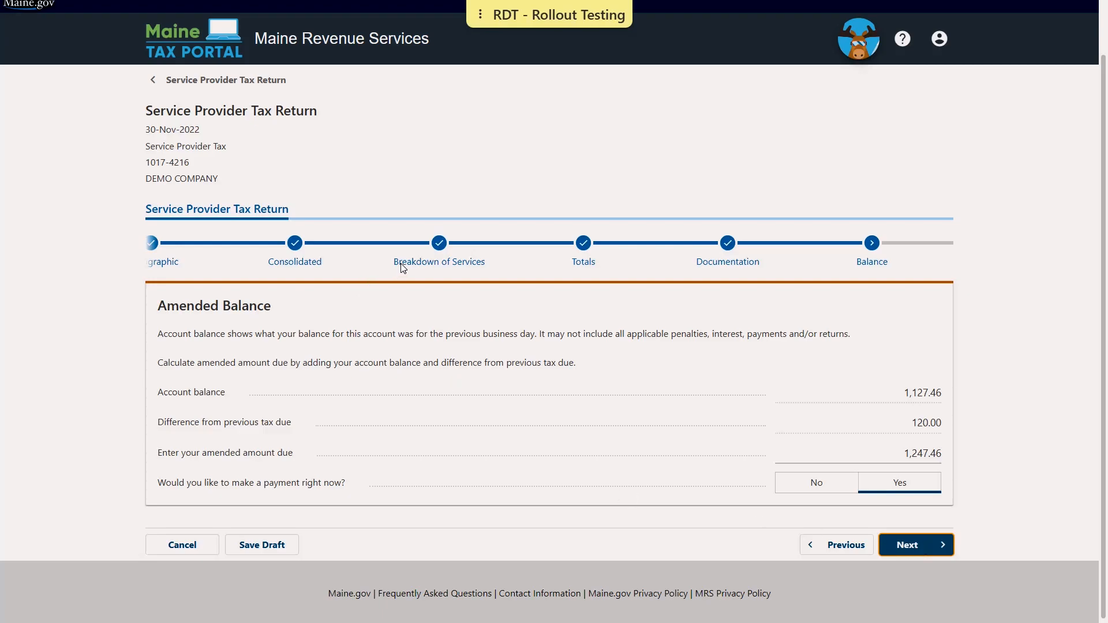
Step: Fill in the payment method with a Checking account, the populated bank routing number, and the bank account number entered and confirmed
scroll(401, 266, "down", 1)
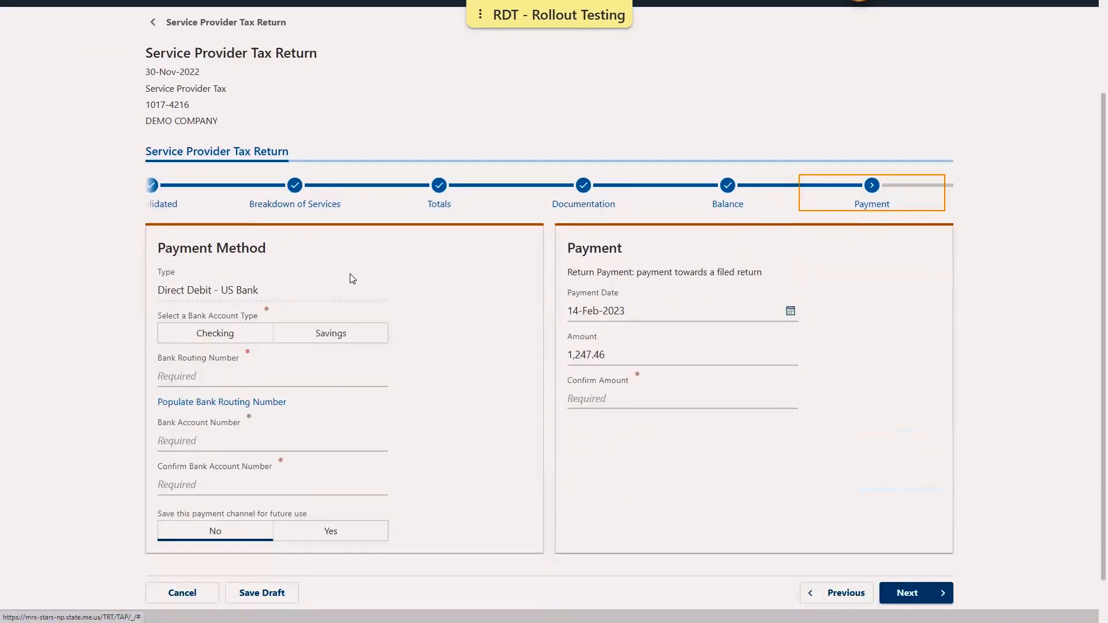
left_click(228, 336)
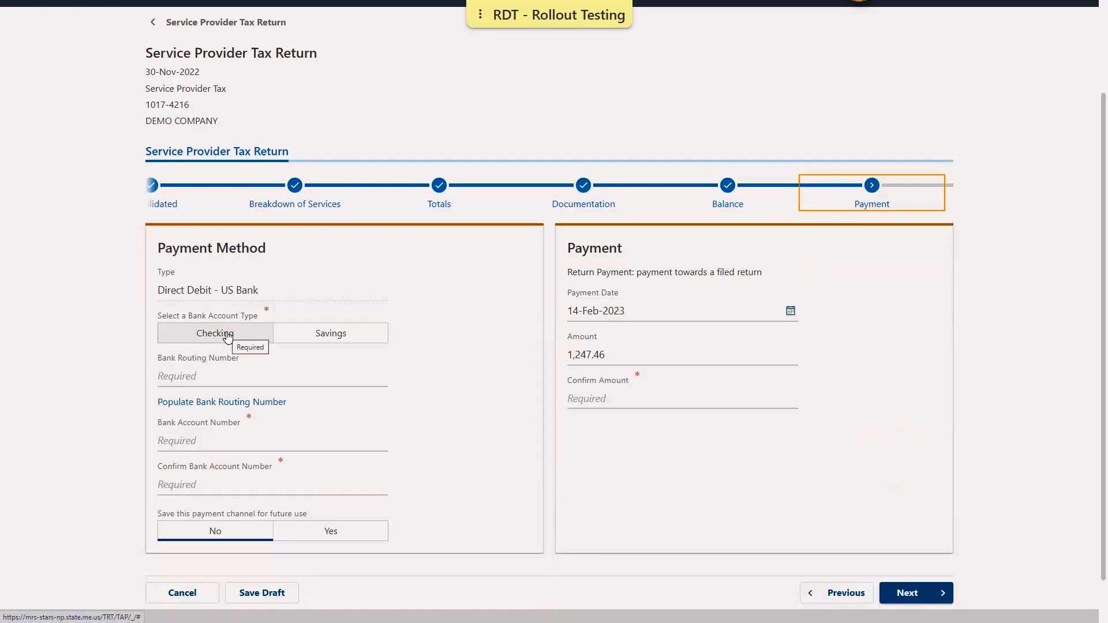
left_click(212, 339)
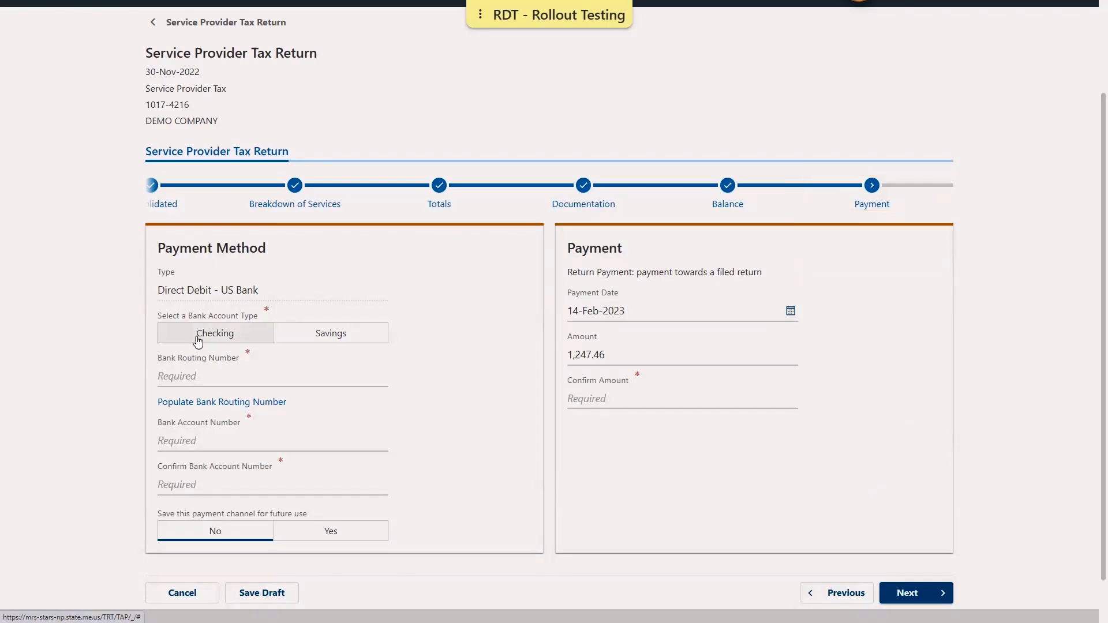
left_click(205, 408)
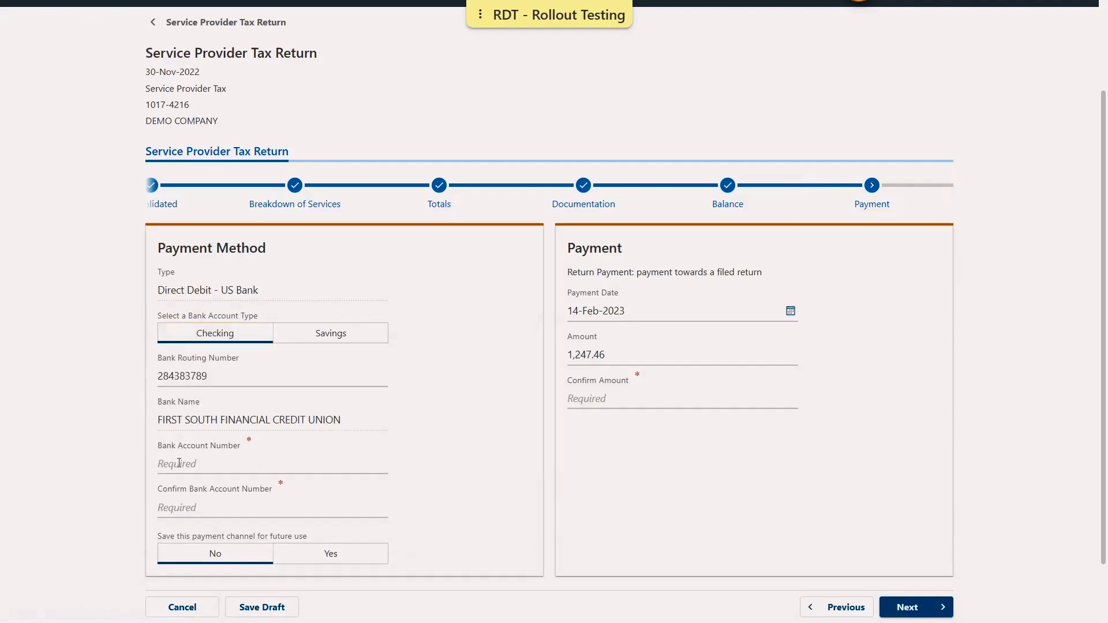
left_click(179, 463)
type("1")
left_click(176, 513)
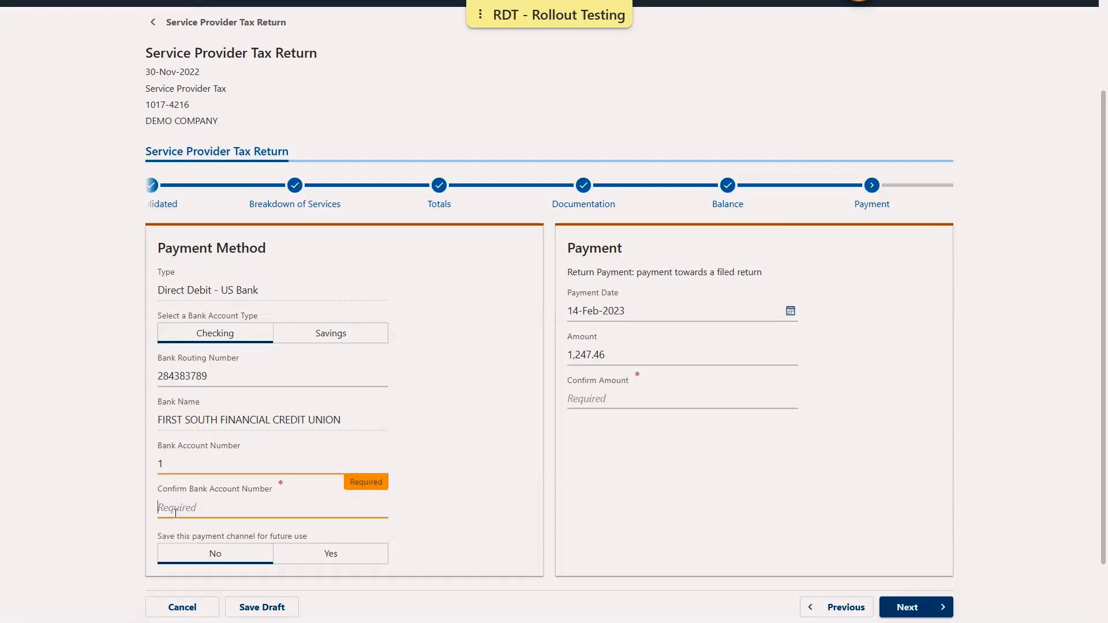
type("1")
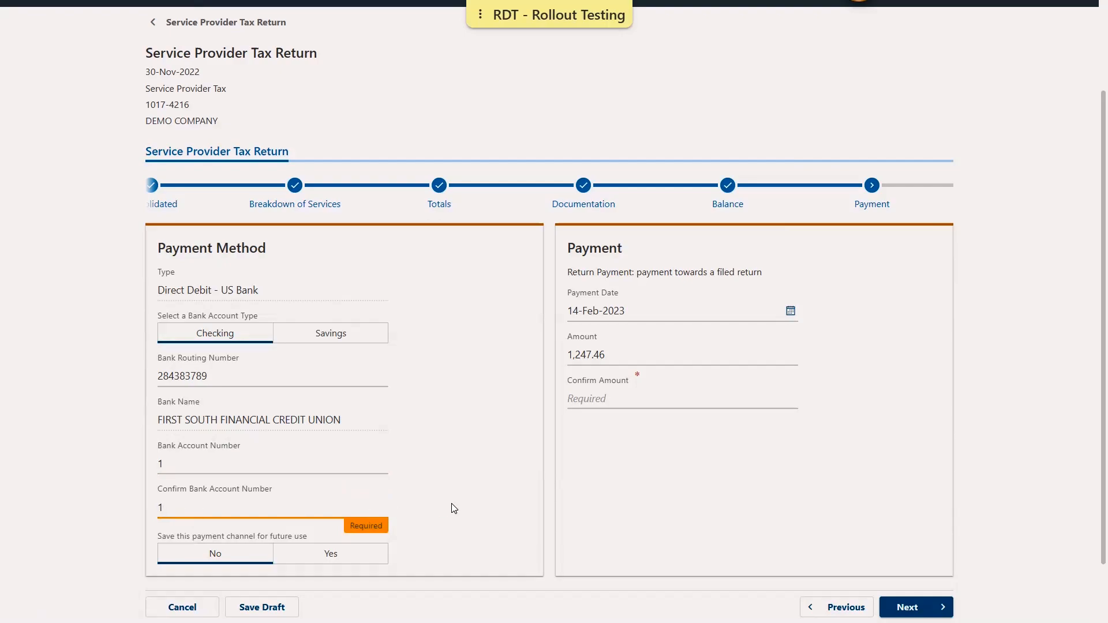
left_click(445, 504)
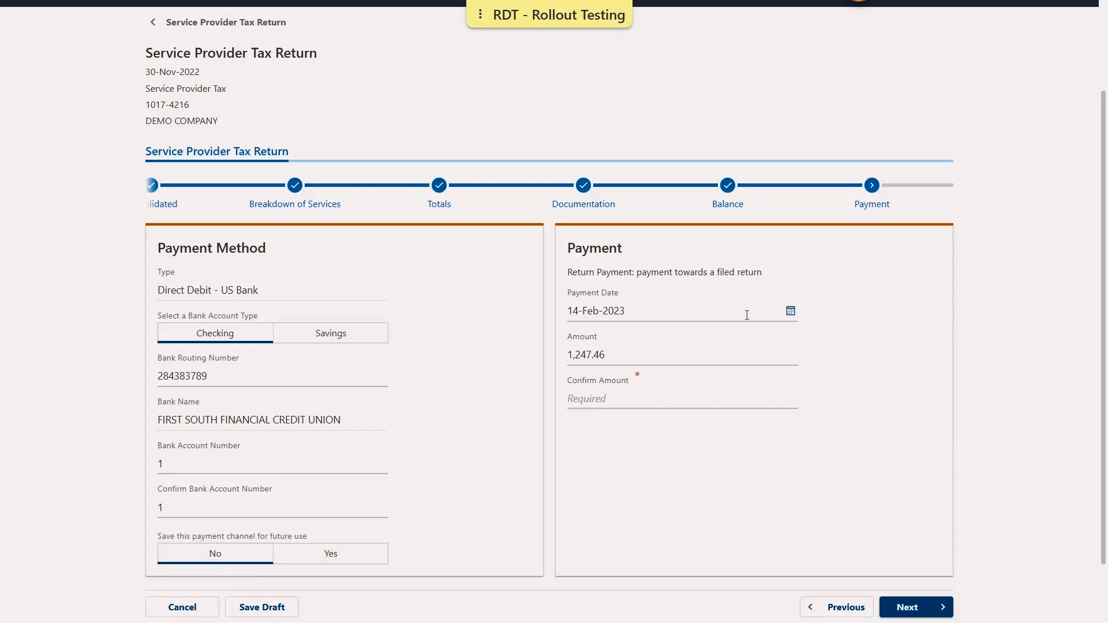
Step: Set the payment date to 14-Feb-2023, confirm the payment amount as 1247.46 and continue to the return summary
left_click(790, 312)
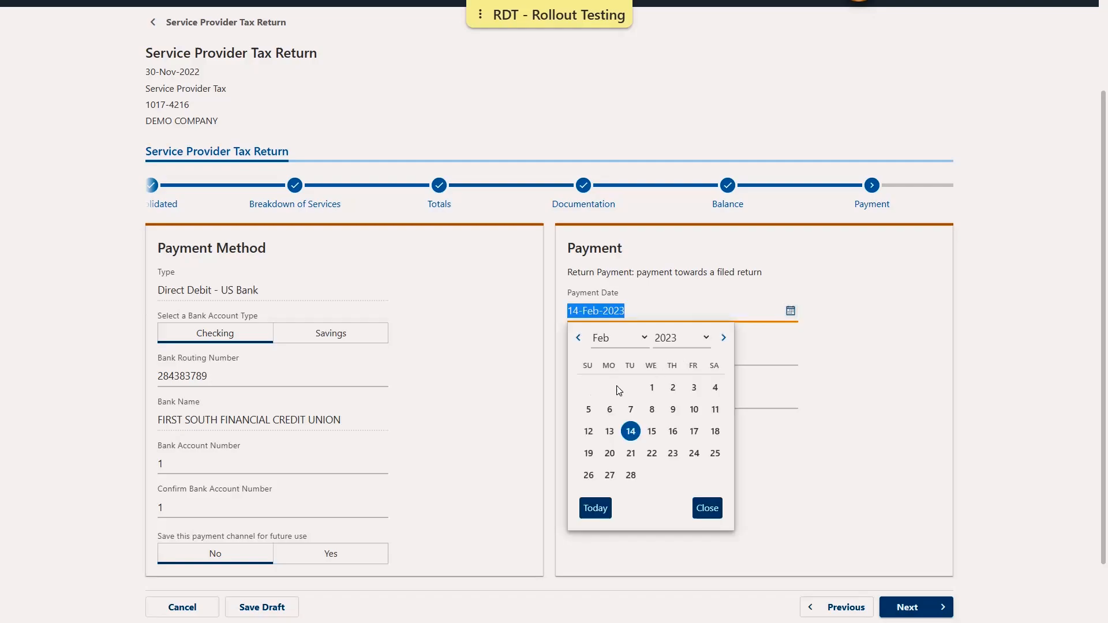
left_click(631, 432)
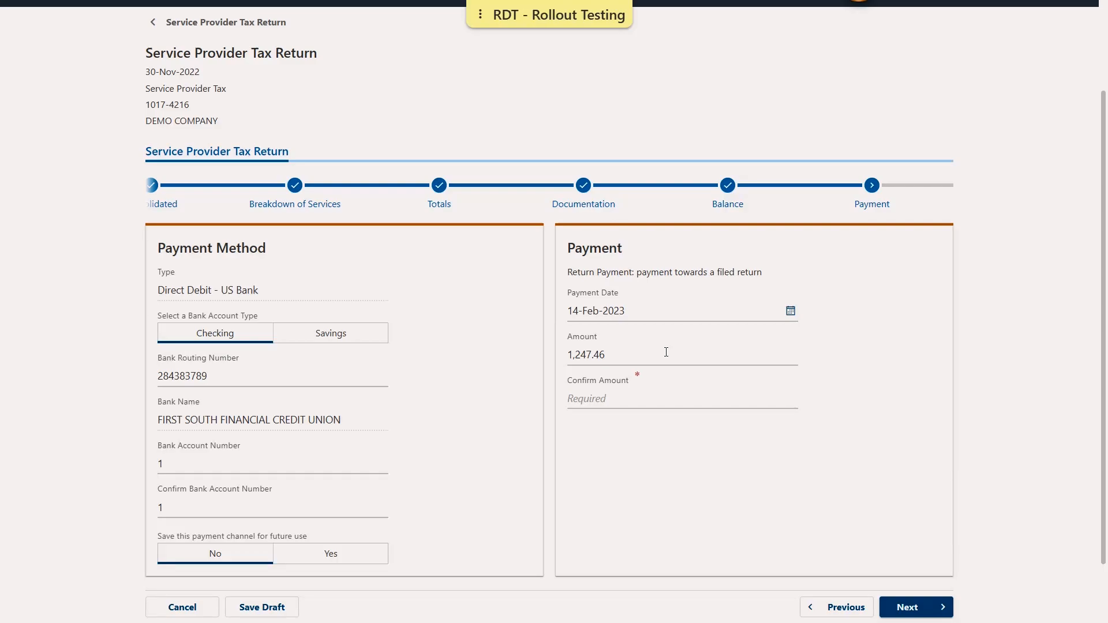
left_click(584, 398)
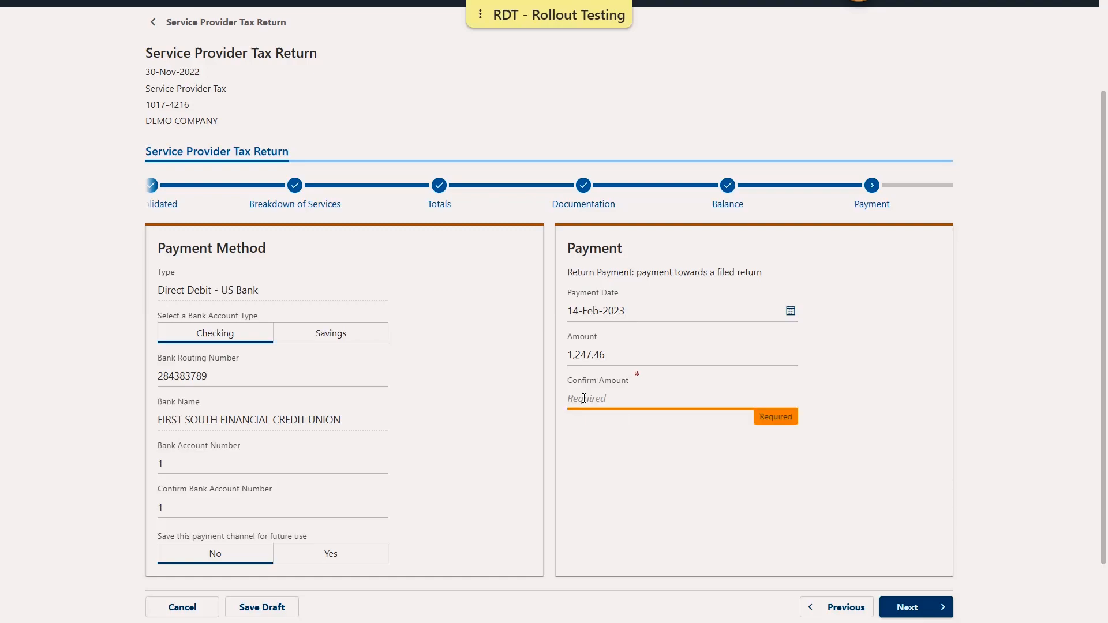
type("1247.46")
left_click(774, 526)
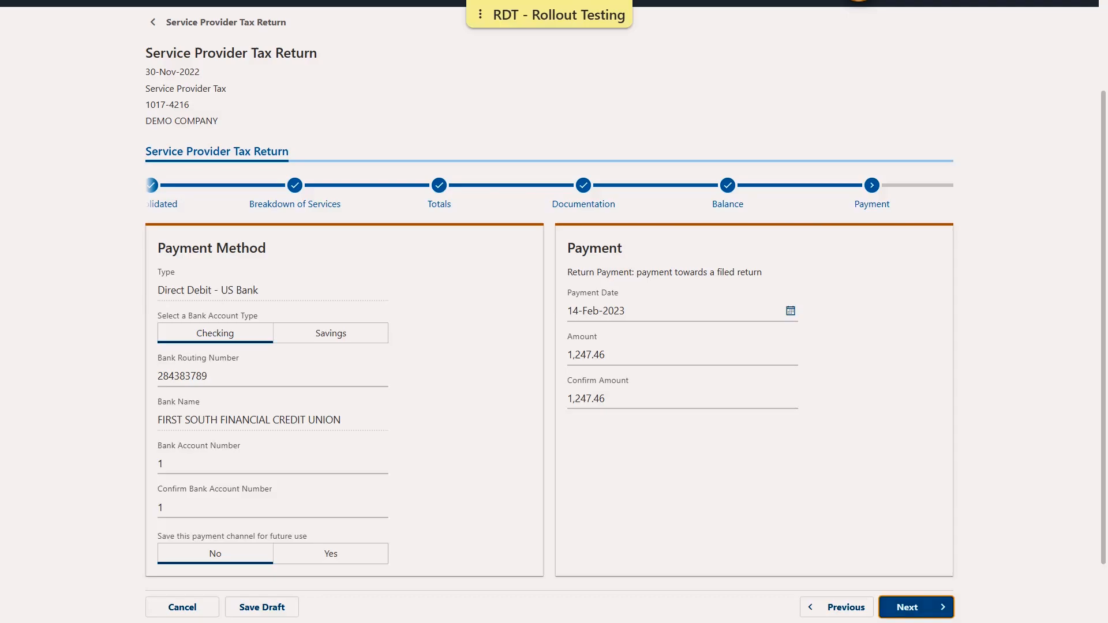
left_click(911, 607)
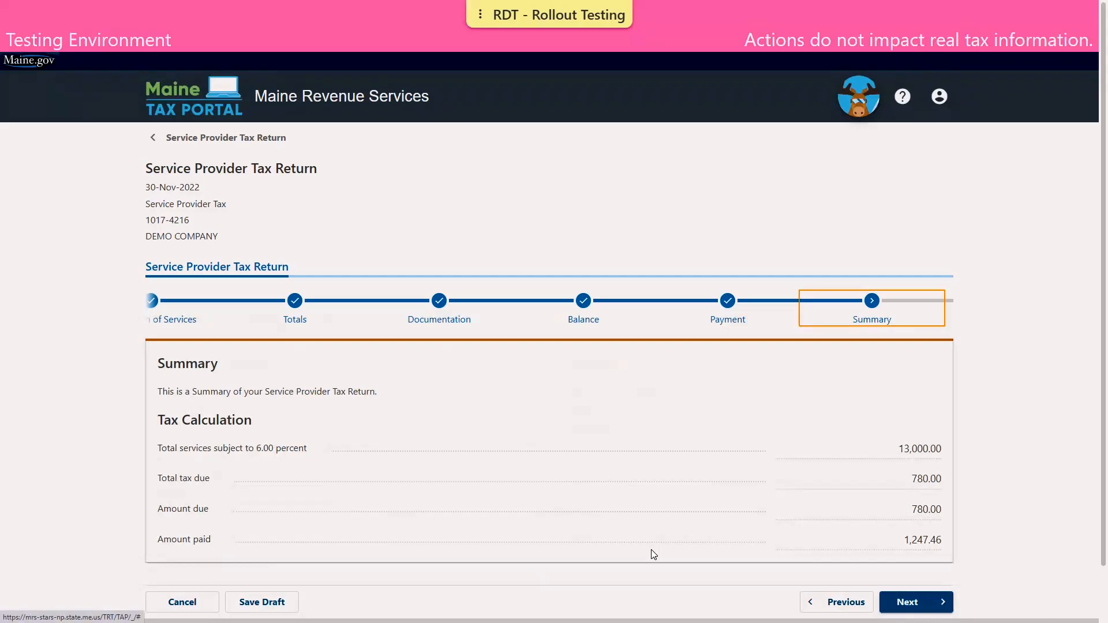
Step: Accept the required declaration with the full name of the person filing entered and confirmed, and submit the amended return
left_click(918, 602)
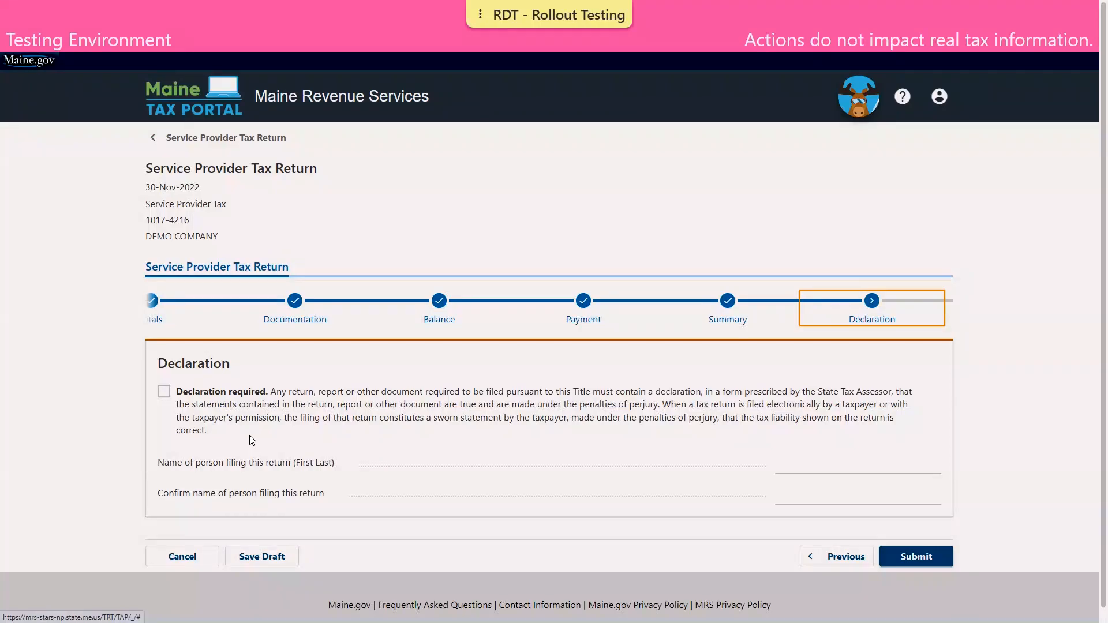
left_click(164, 392)
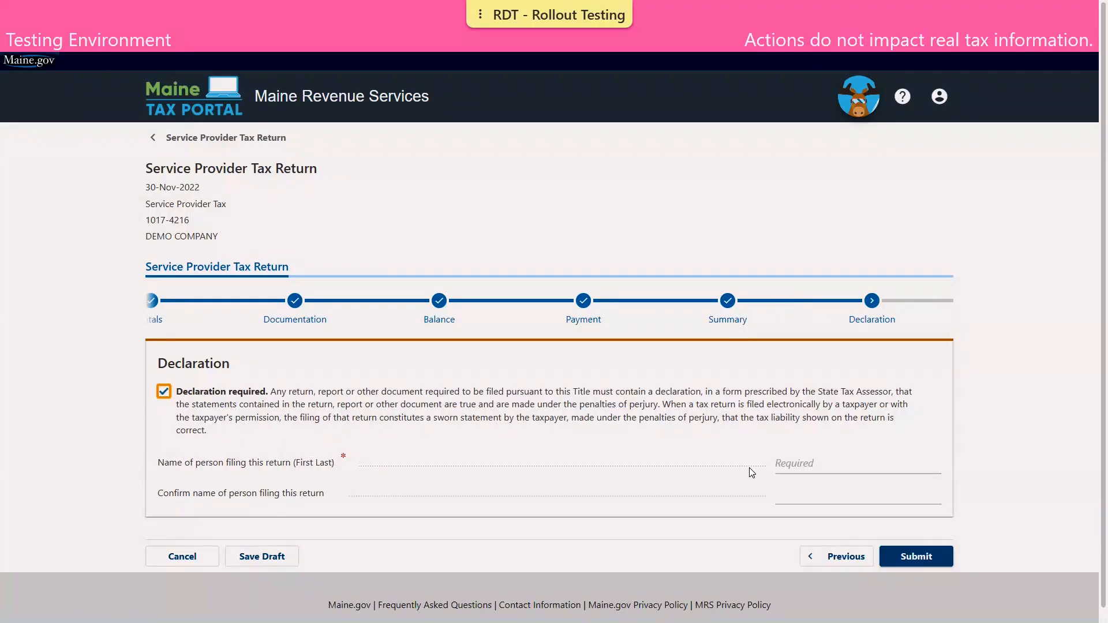
left_click(801, 459)
type("JOHN")
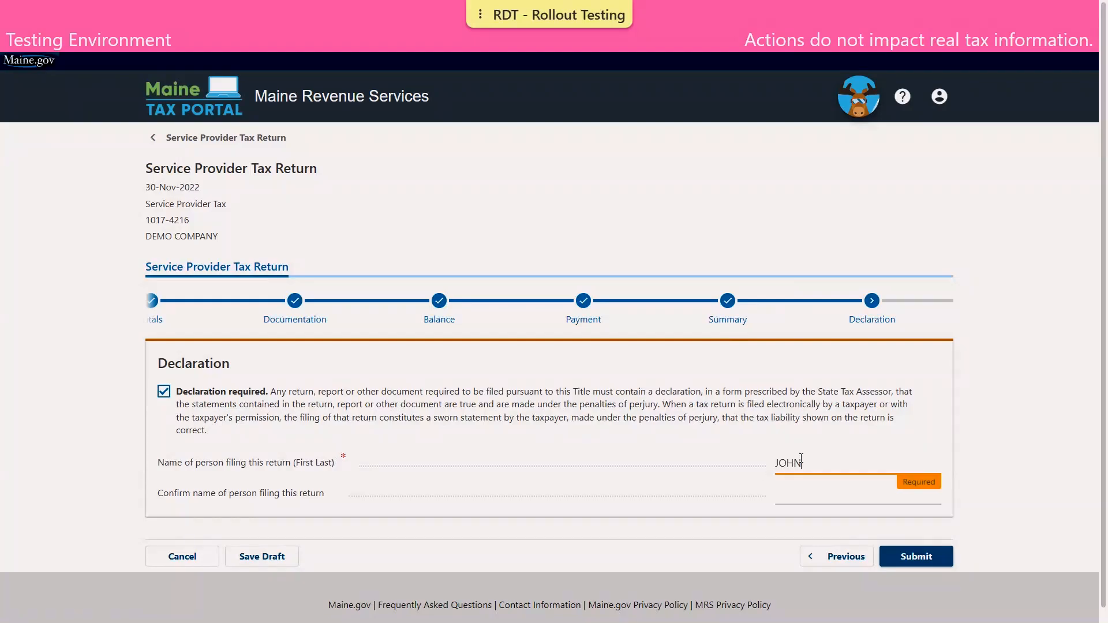
type(" TAXPAYER")
key("Tab")
type("JOHN")
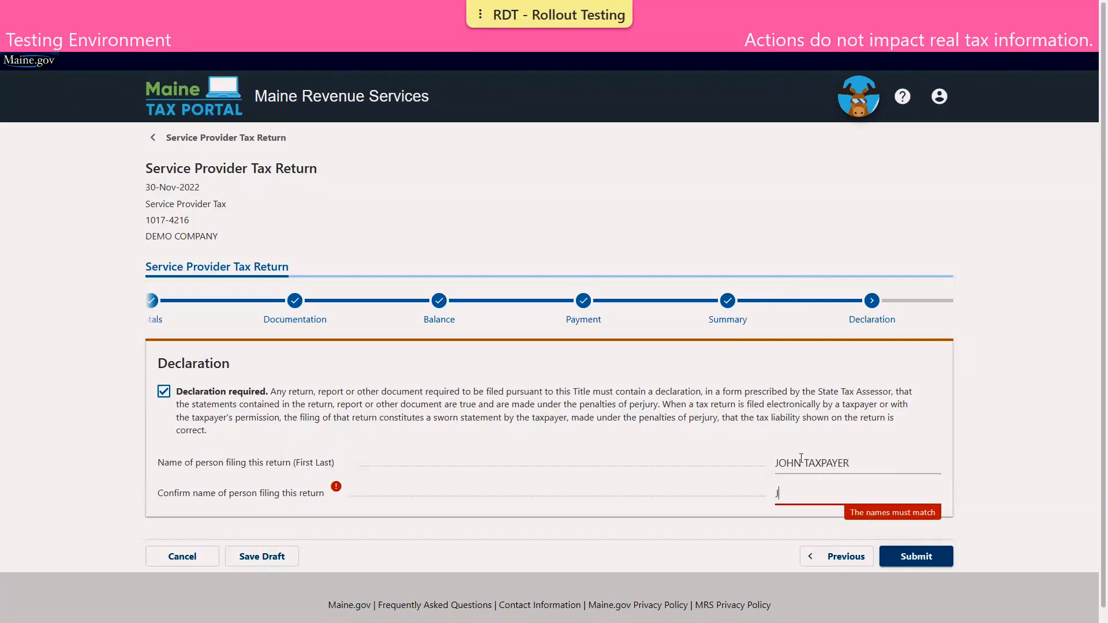
type(" TAXPAYER")
left_click(939, 556)
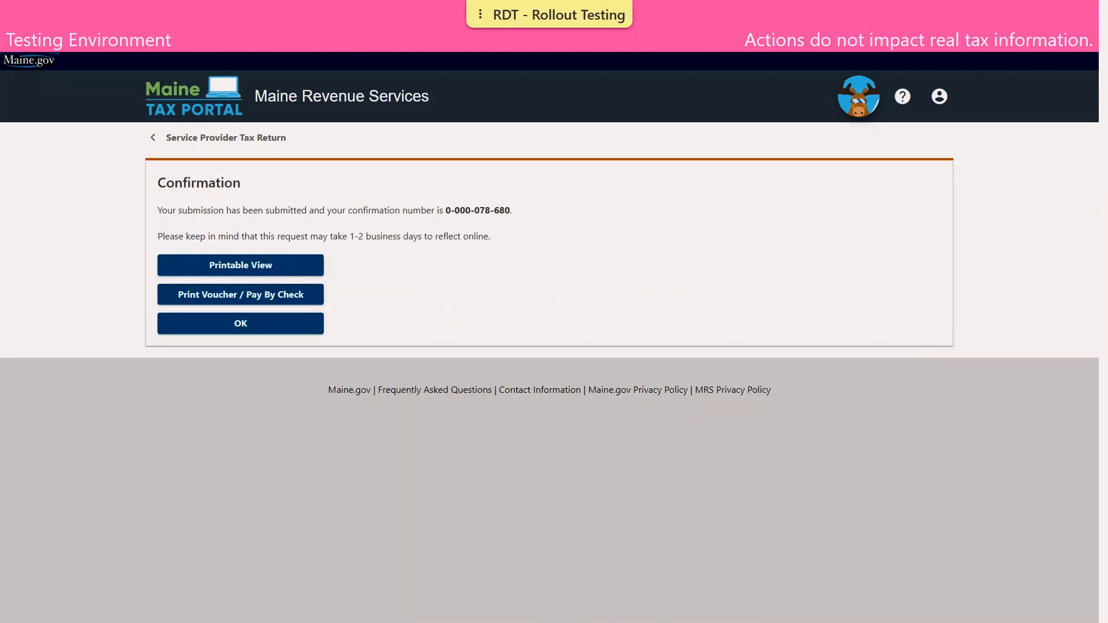